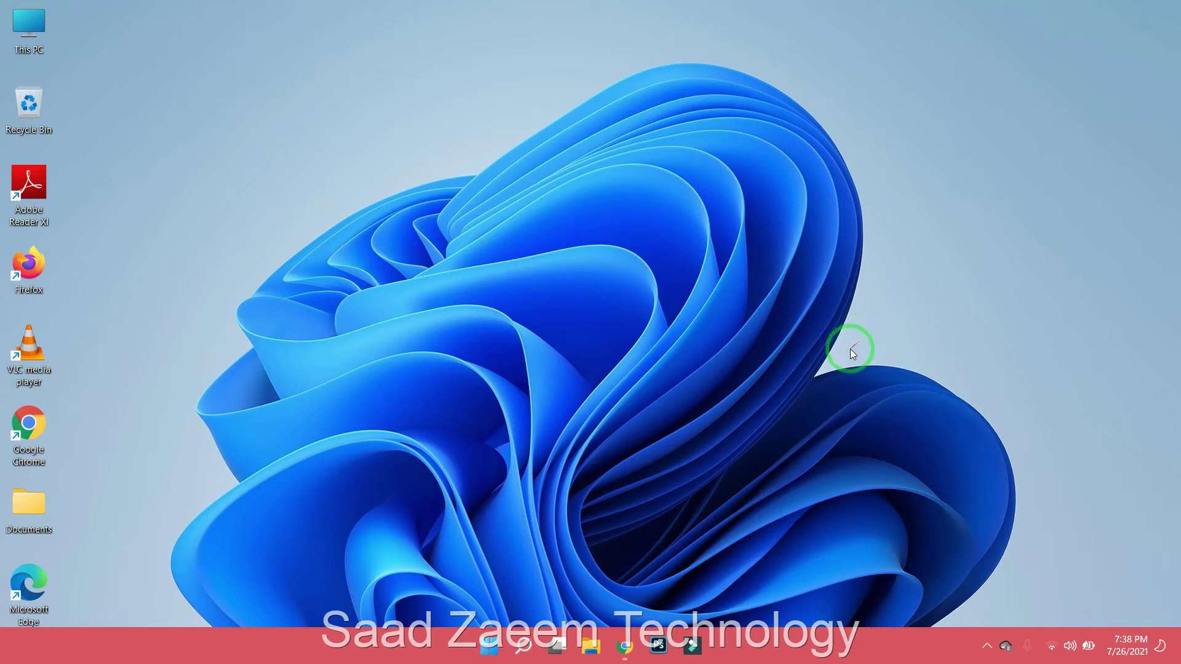
- Search Windows for cmd, open Command Prompt and reposition its window on the desktop
left_click(524, 643)
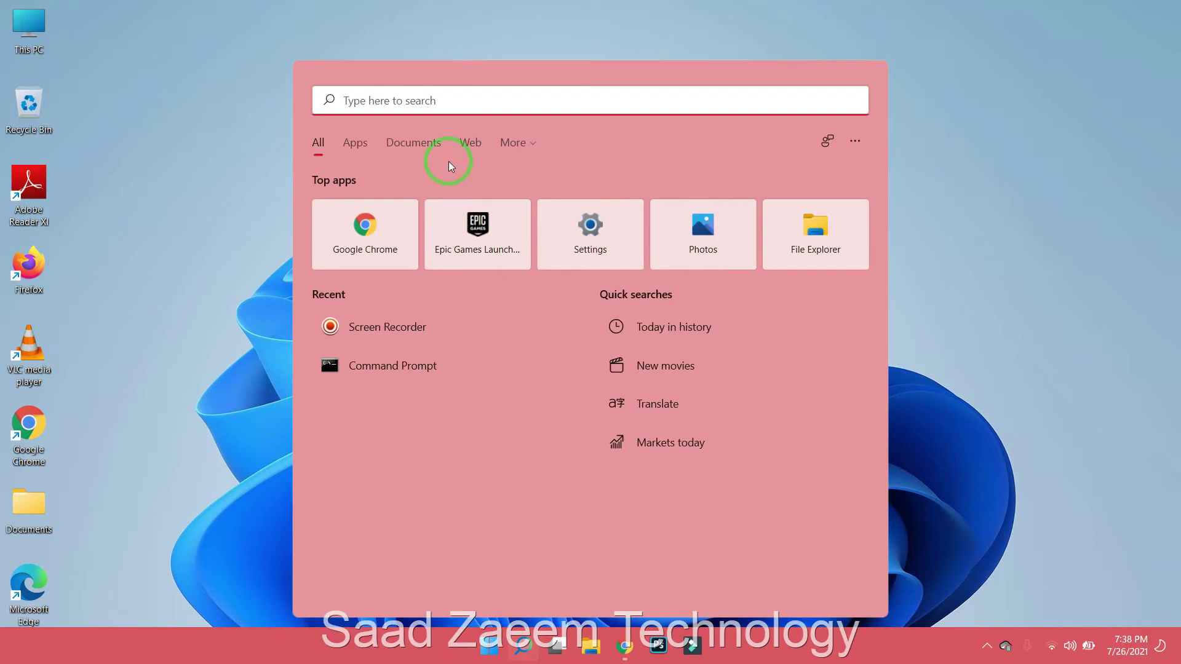
type("cmd")
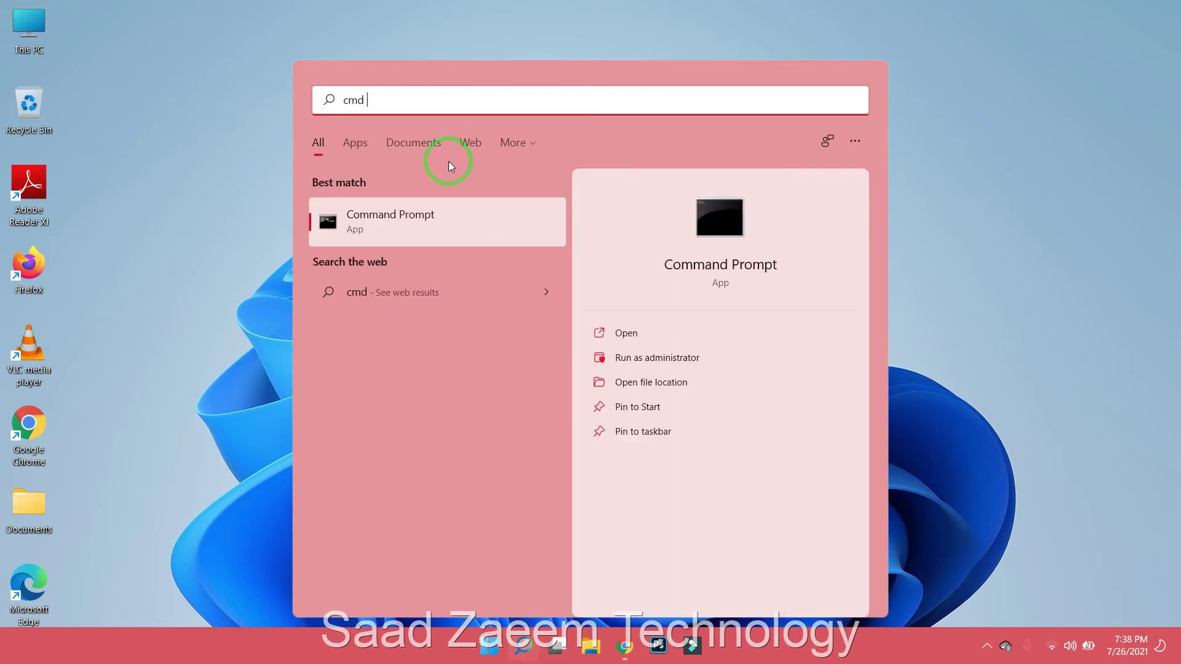
left_click(397, 223)
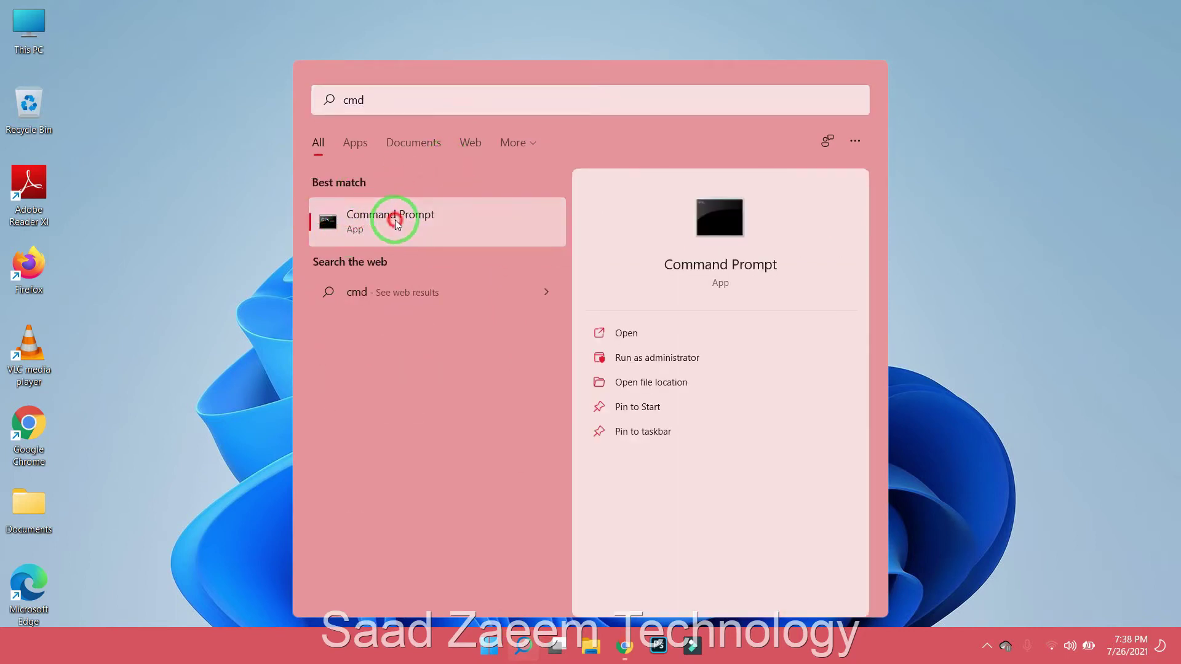
left_click_drag(289, 109, 345, 76)
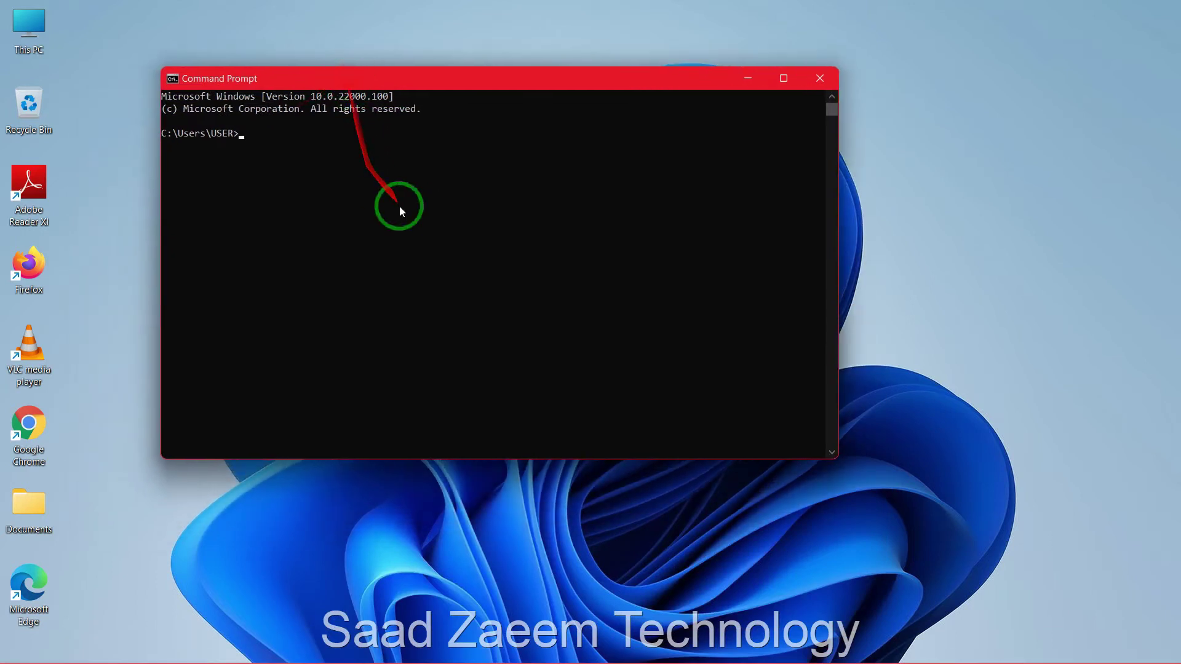
- Ping the address 127.1.1.1 from the command line, and close Command Prompt once the test is complete
type("ping 12")
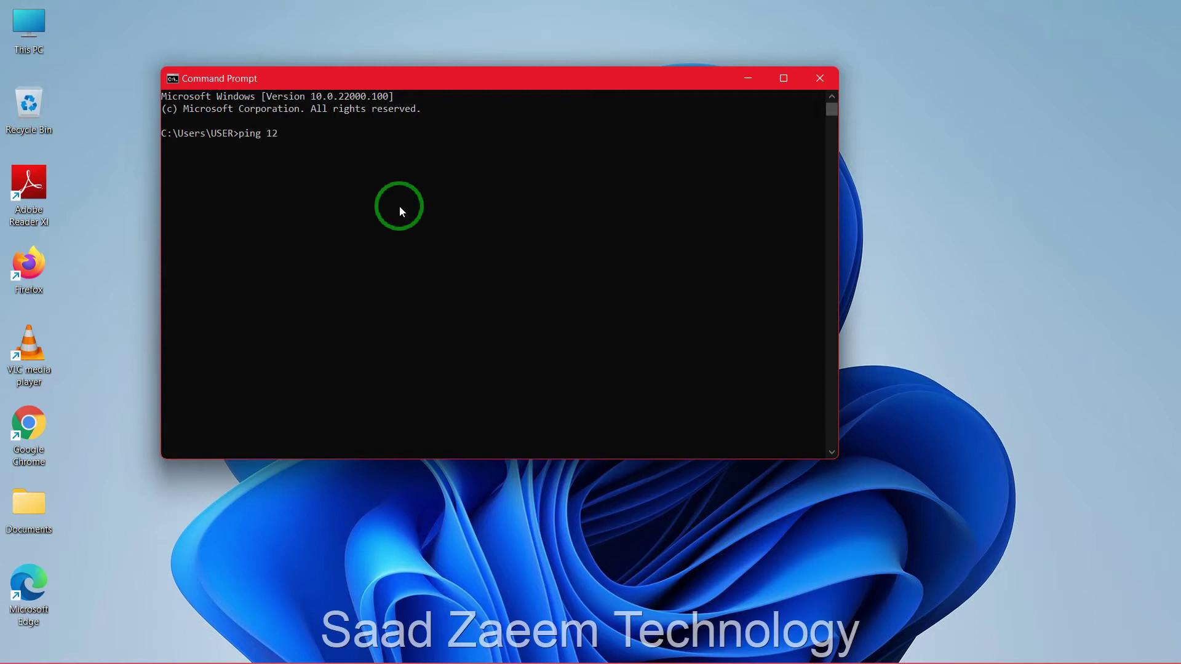
type("7.1.1.1")
key("Return")
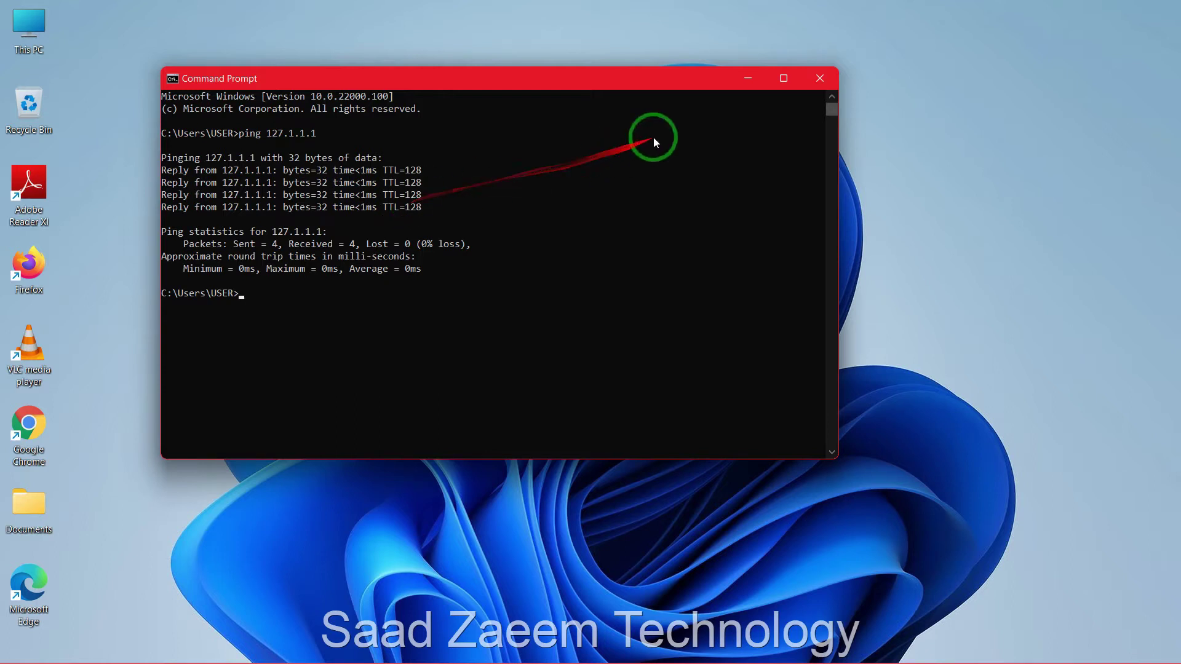
left_click(819, 80)
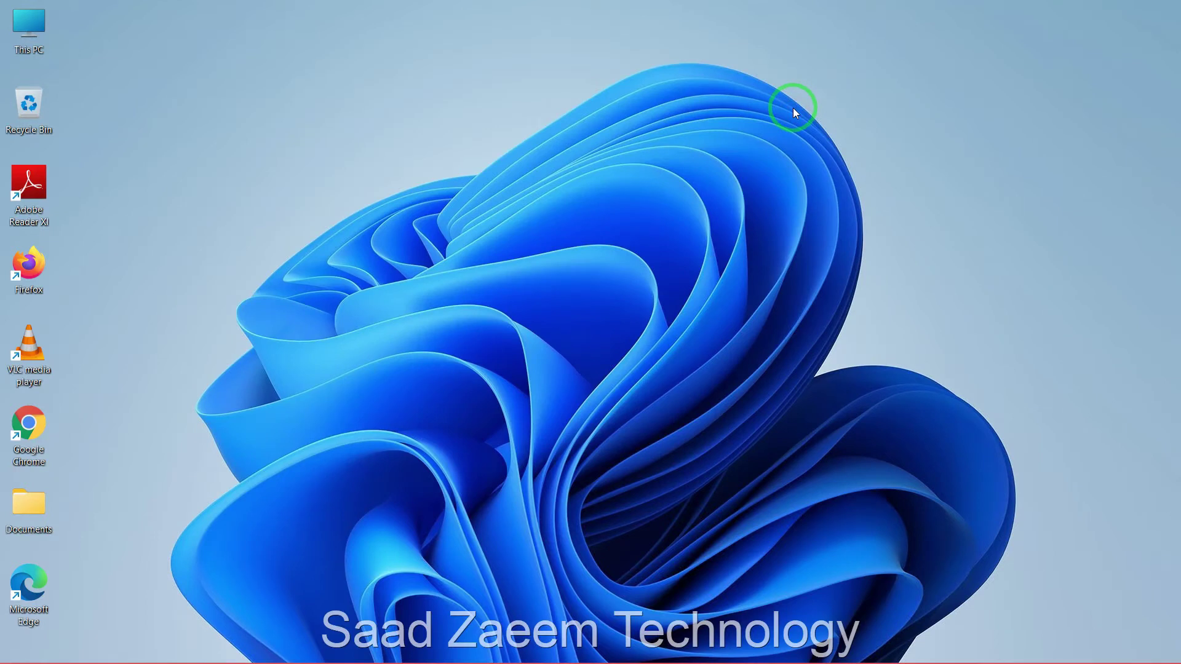
- Search Windows for control, open Control Panel and reposition its window higher on the desktop
left_click(554, 567)
key("super")
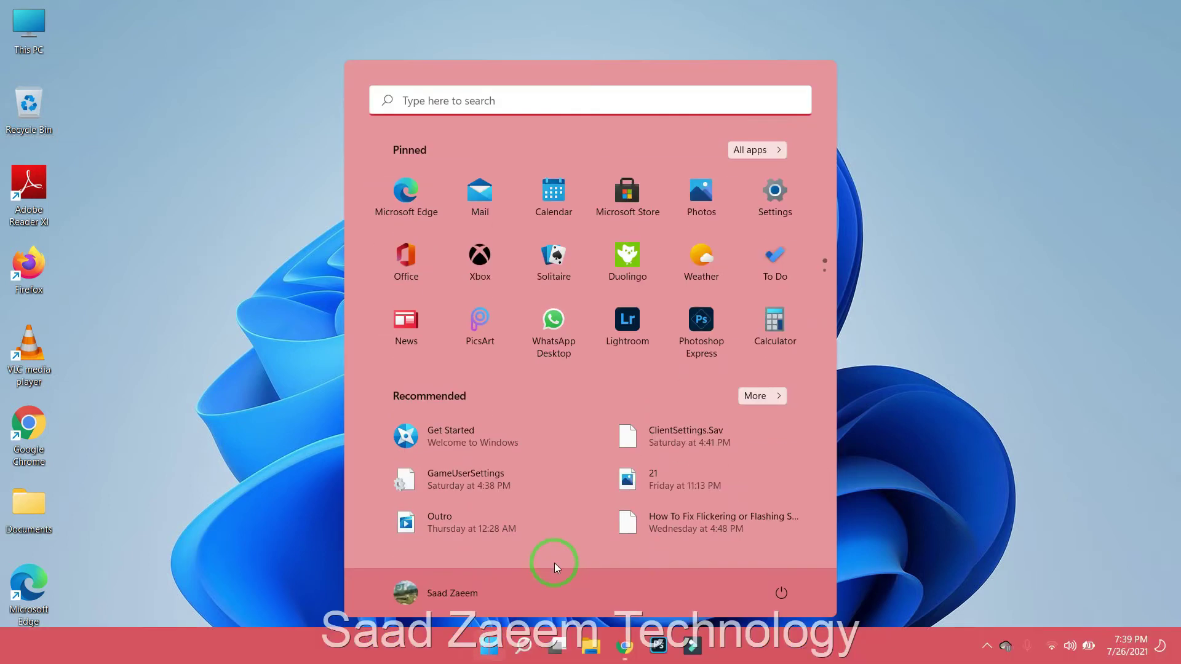
type("control")
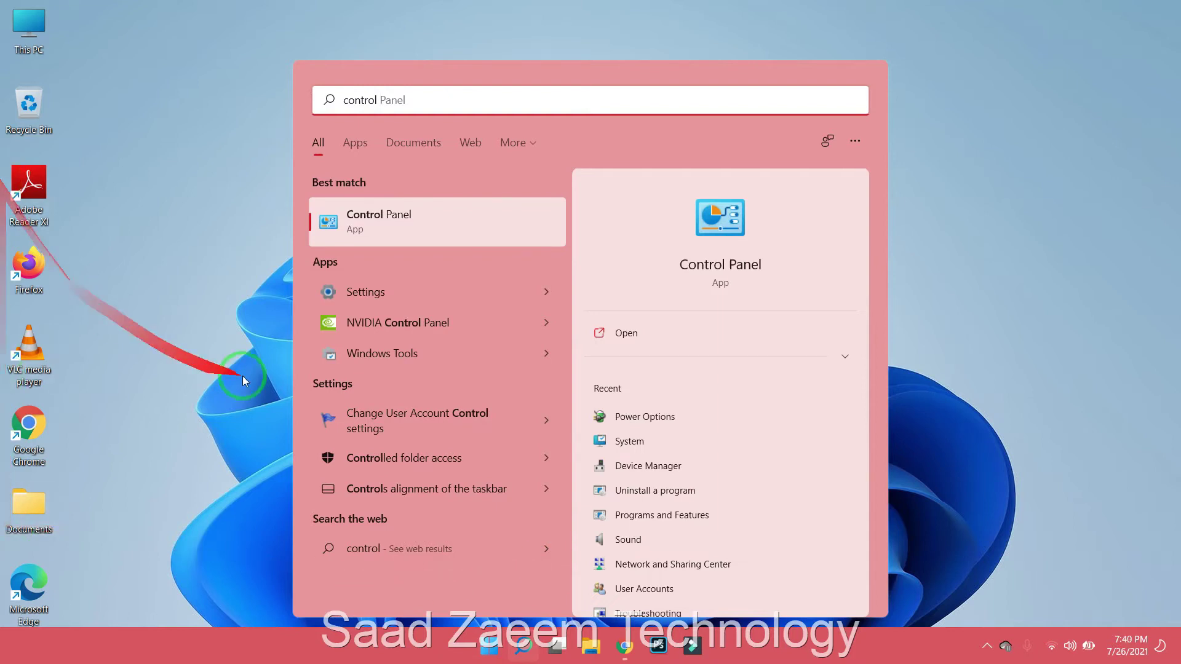
left_click(351, 234)
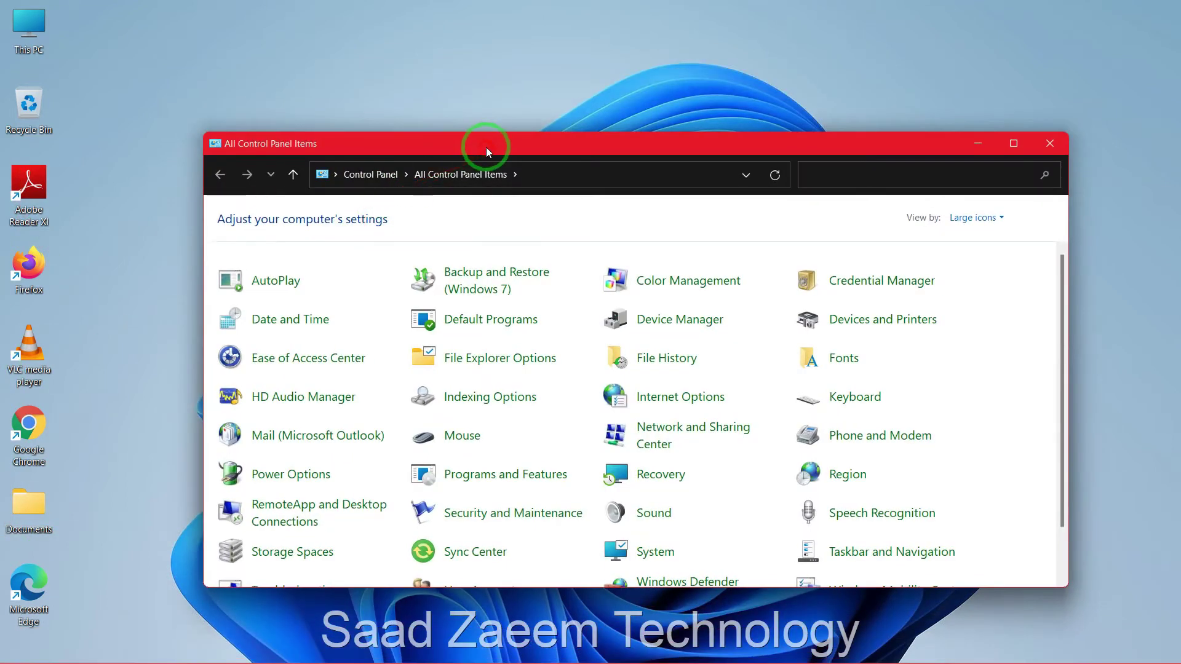
left_click_drag(486, 146, 489, 100)
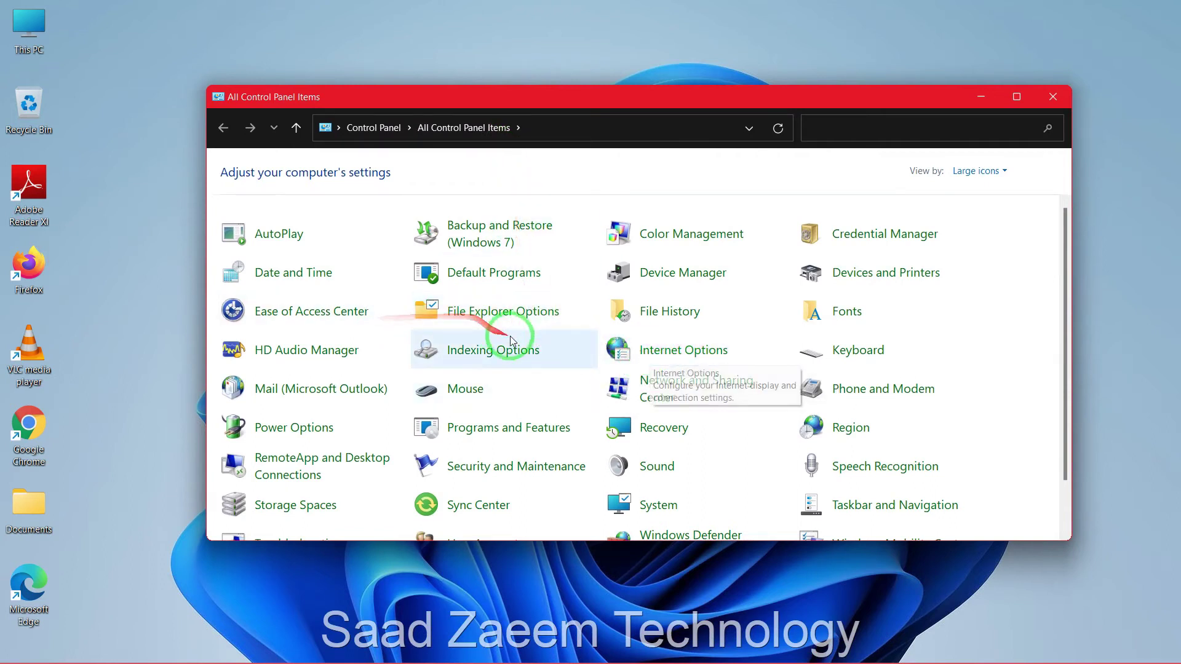
- Search Control Panel for In, open Internet Options and place its dialog over the Control Panel window
left_click(861, 128)
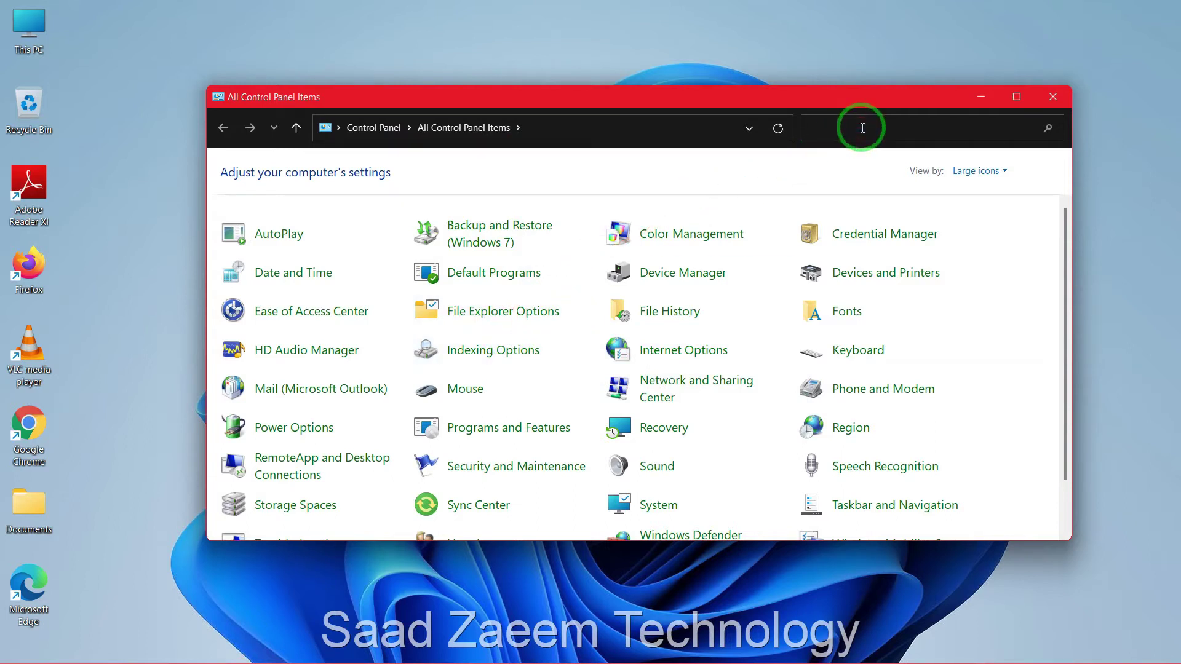
type("In")
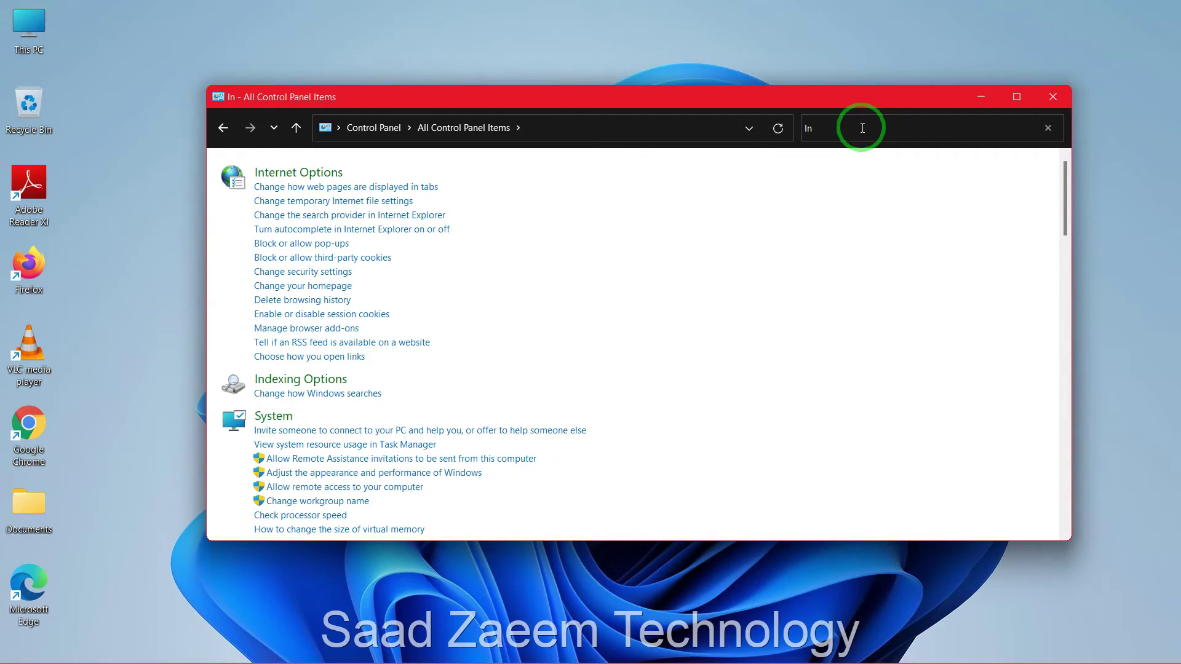
left_click(316, 178)
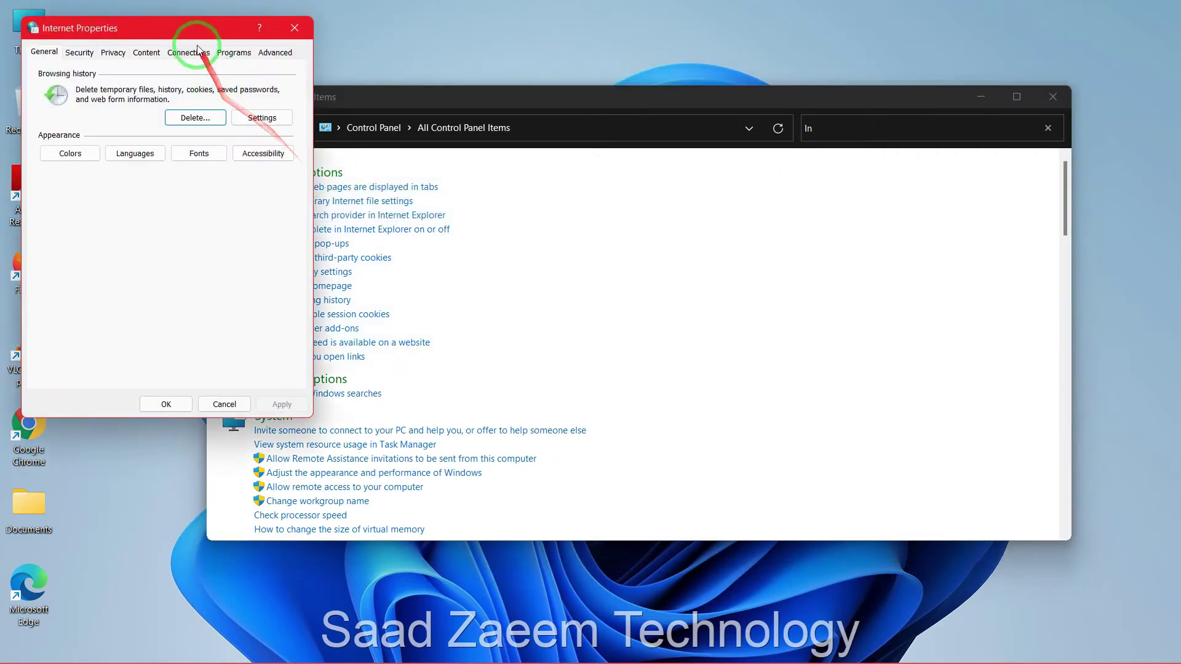
left_click_drag(188, 43, 629, 97)
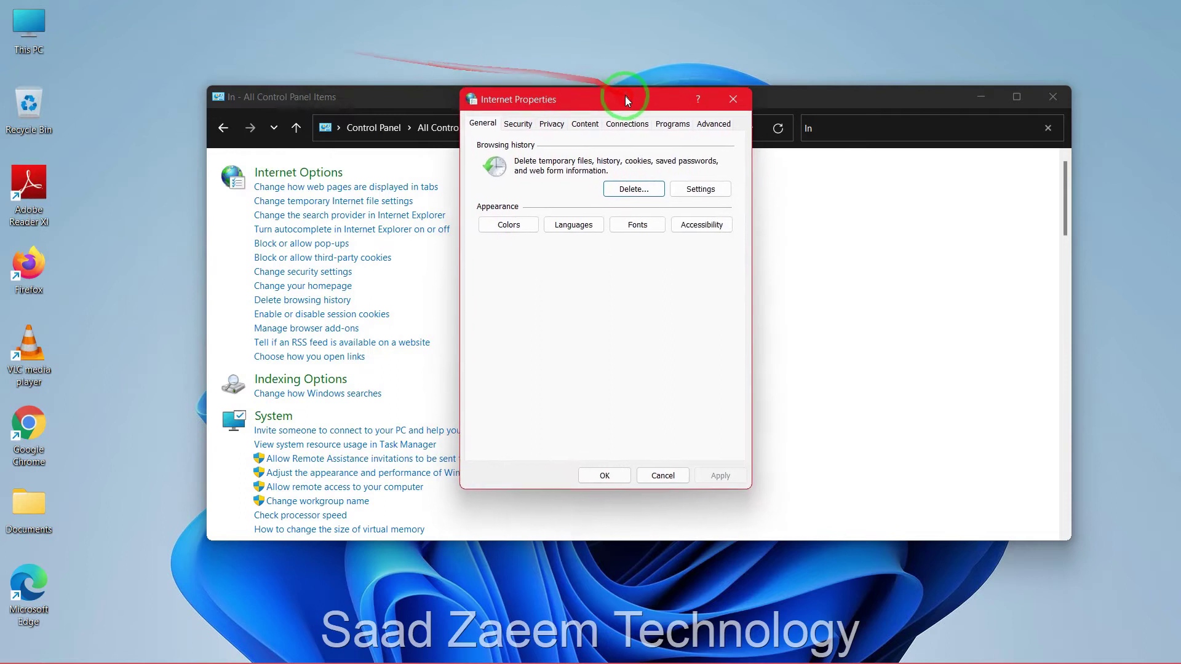
- Restore the advanced settings in Internet Properties, apply the change and close the dialog
left_click(702, 130)
left_click_drag(574, 97, 583, 92)
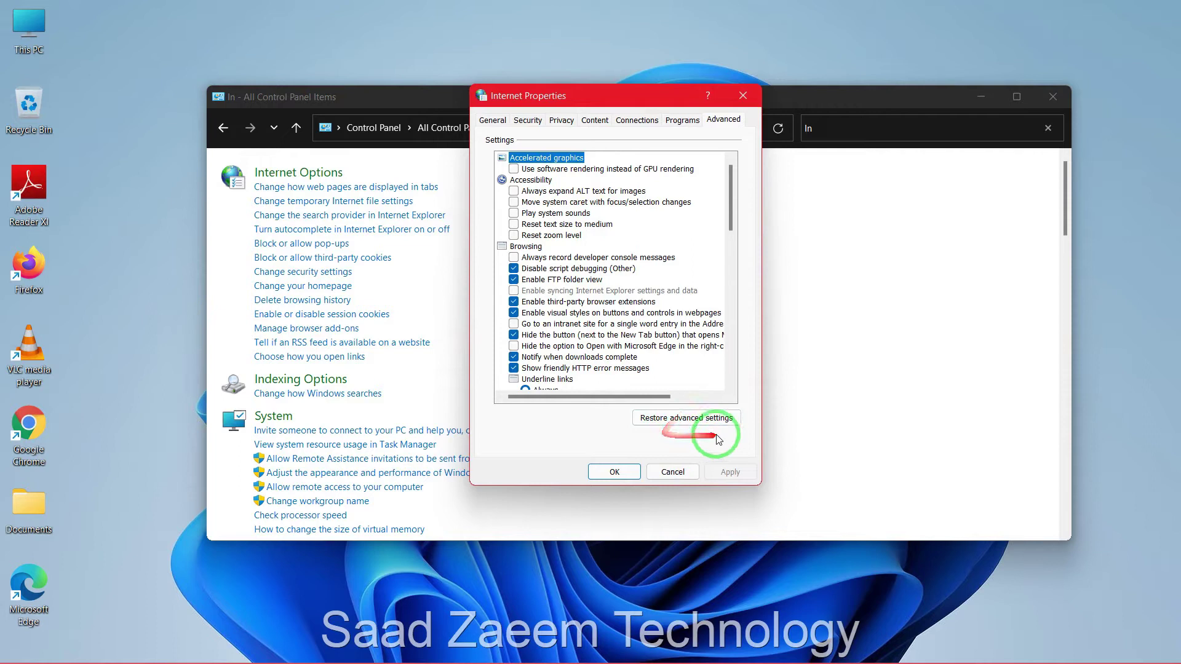
left_click(661, 422)
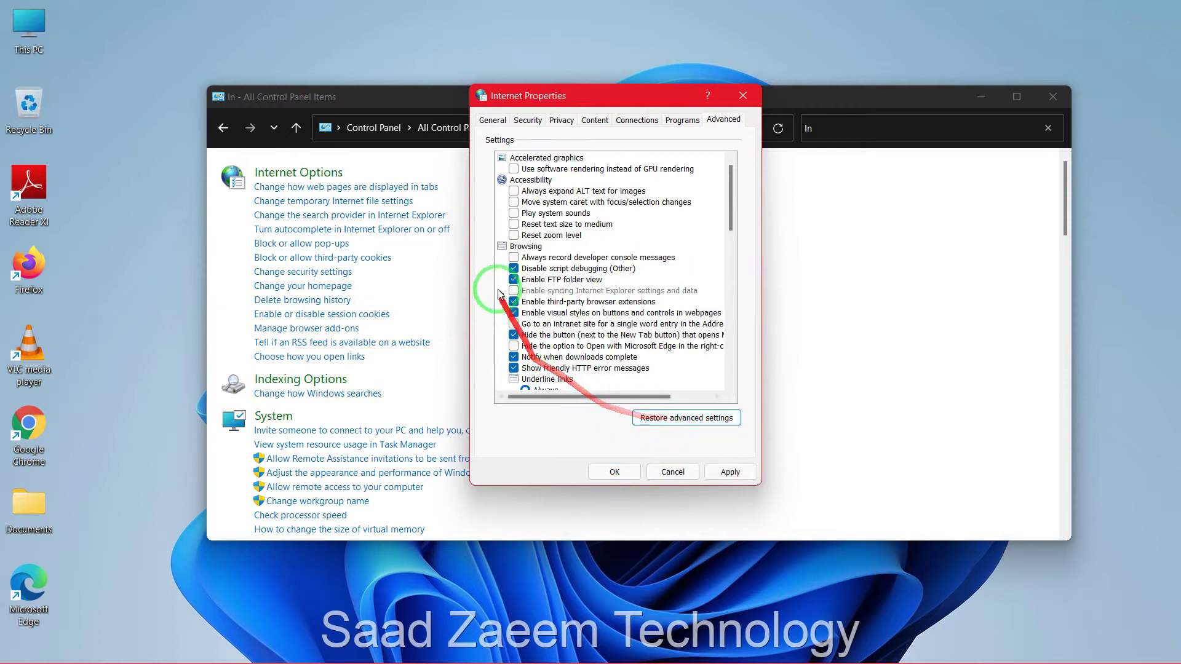
left_click(642, 419)
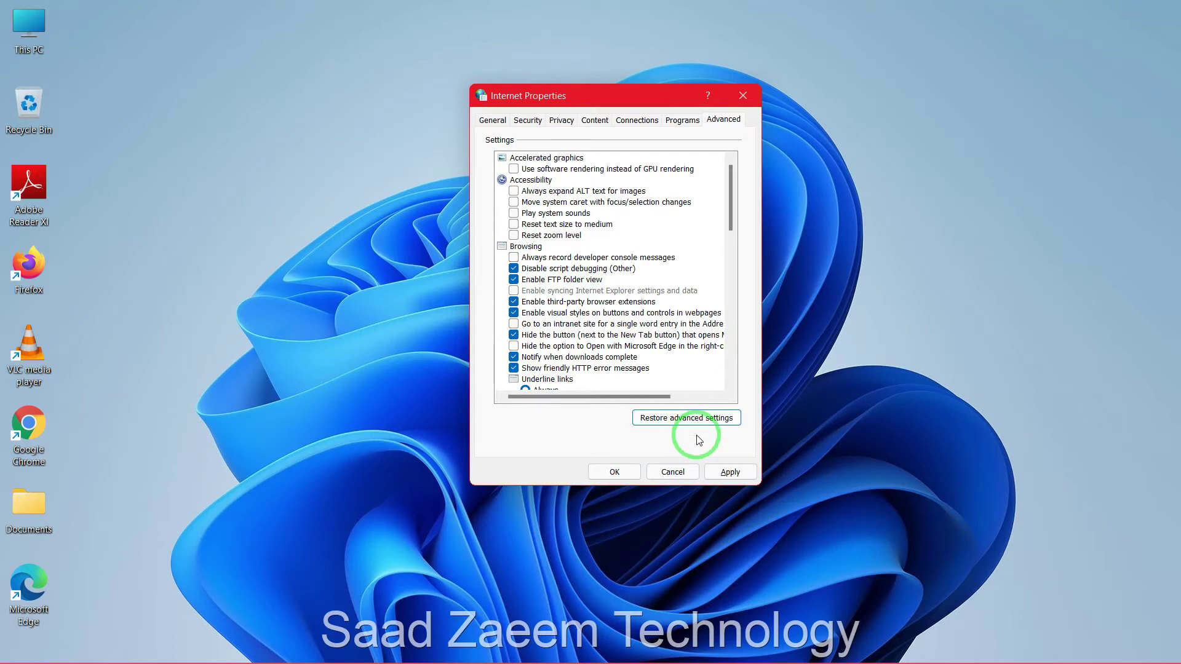
left_click(729, 473)
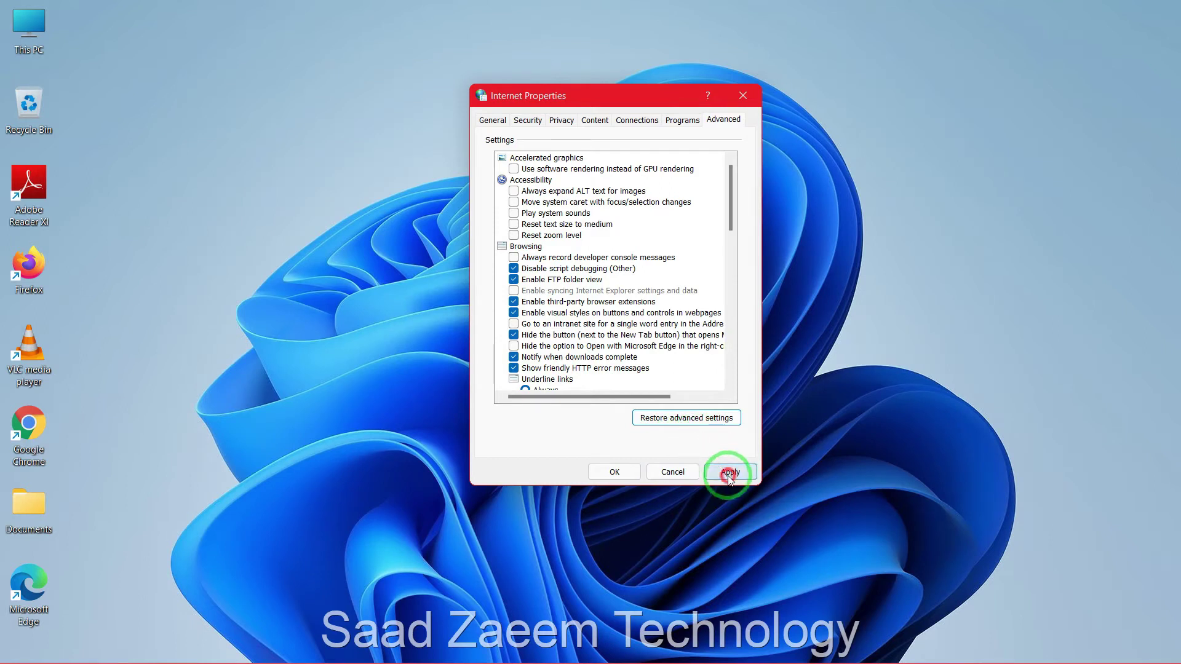
left_click(619, 472)
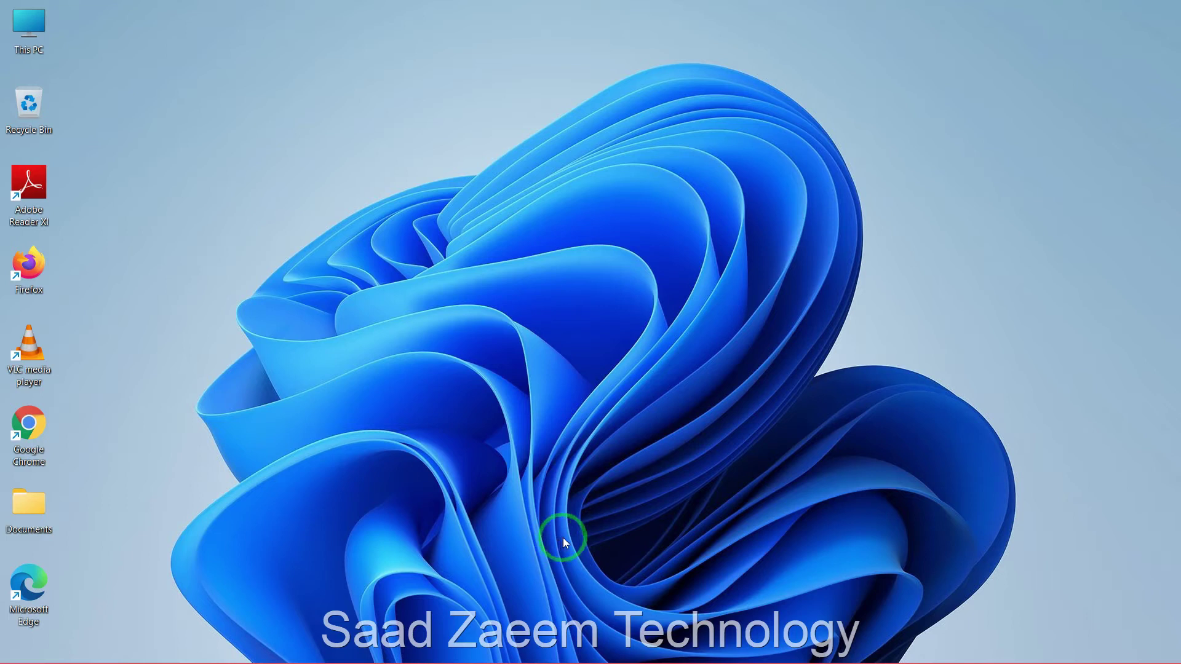
- Search Windows for run, open the Run dialog and reposition it slightly higher on the desktop
key("super")
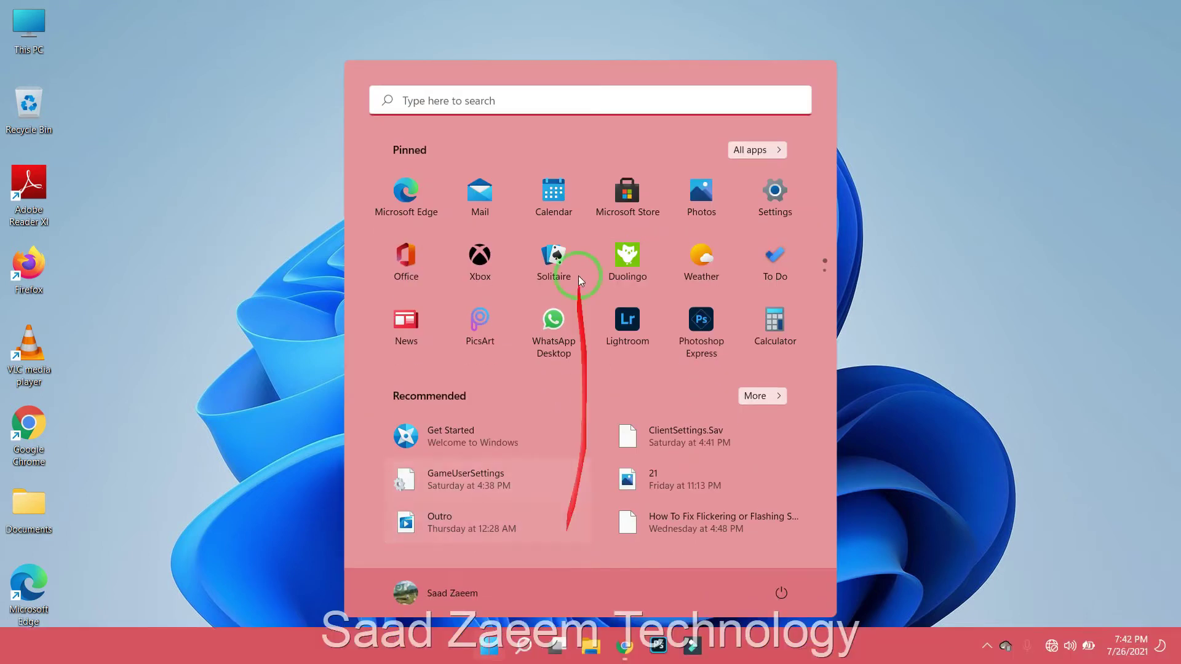
left_click(524, 108)
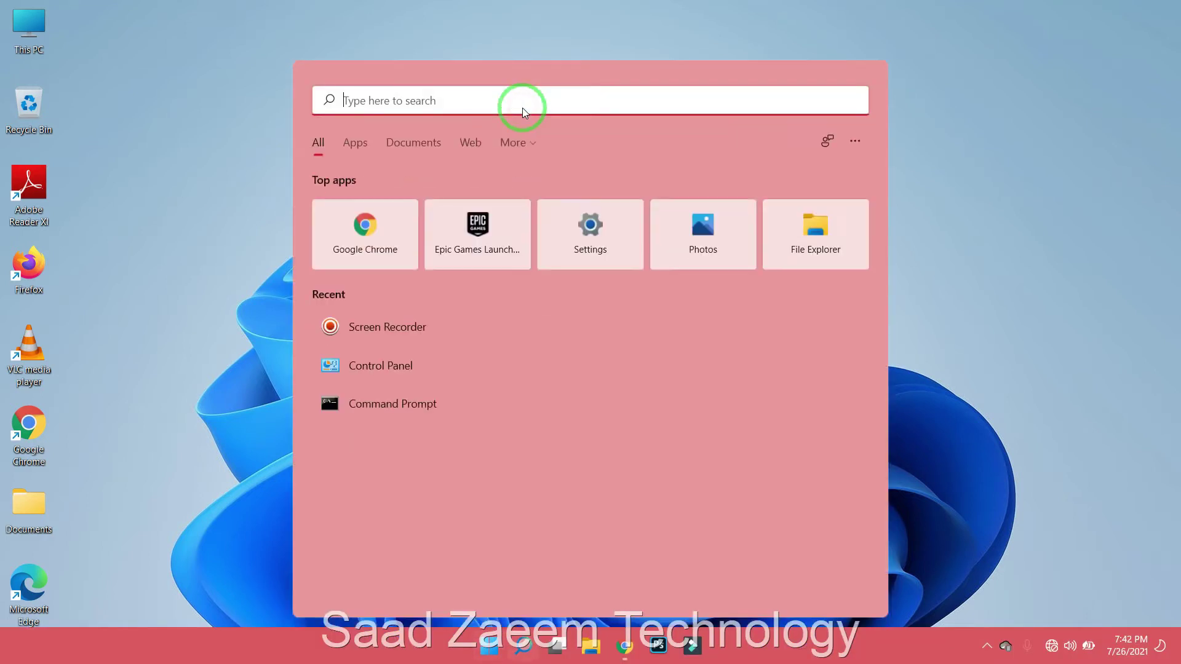
type("run")
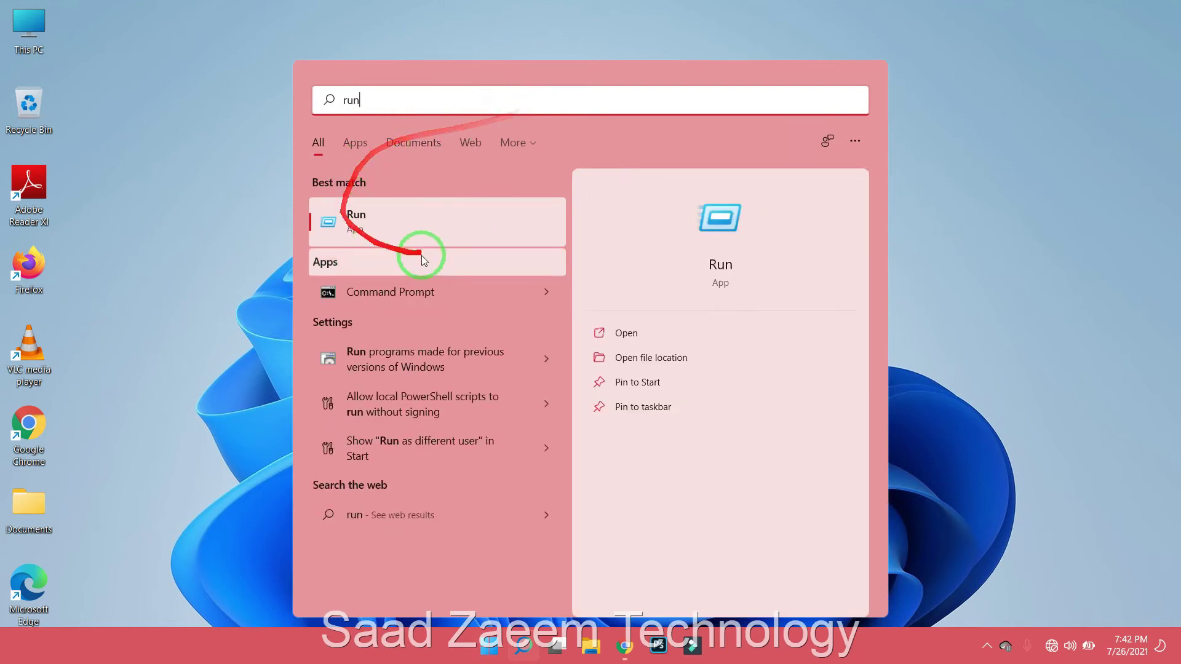
left_click(397, 234)
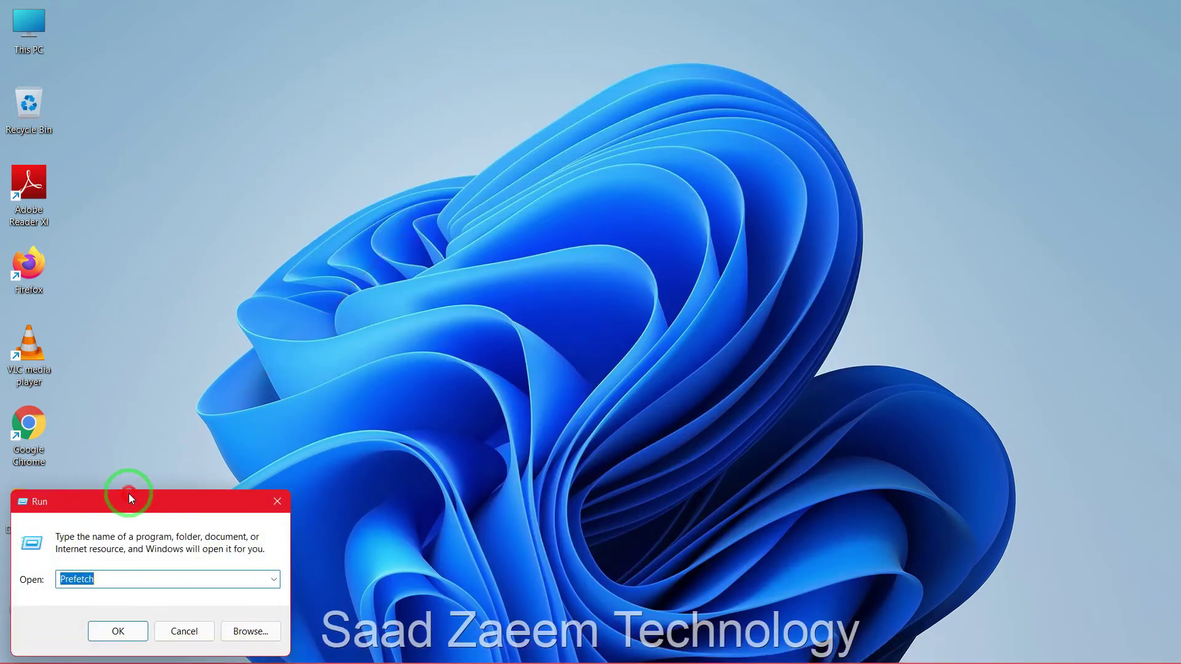
left_click_drag(127, 493, 157, 453)
- Replace the existing entry in the Run dialog with services.msc and launch the Services console
left_click(146, 536)
key("BackSpace")
key("BackSpace")
key("BackSpace")
key("BackSpace")
key("BackSpace")
key("BackSpace")
key("BackSpace")
key("BackSpace")
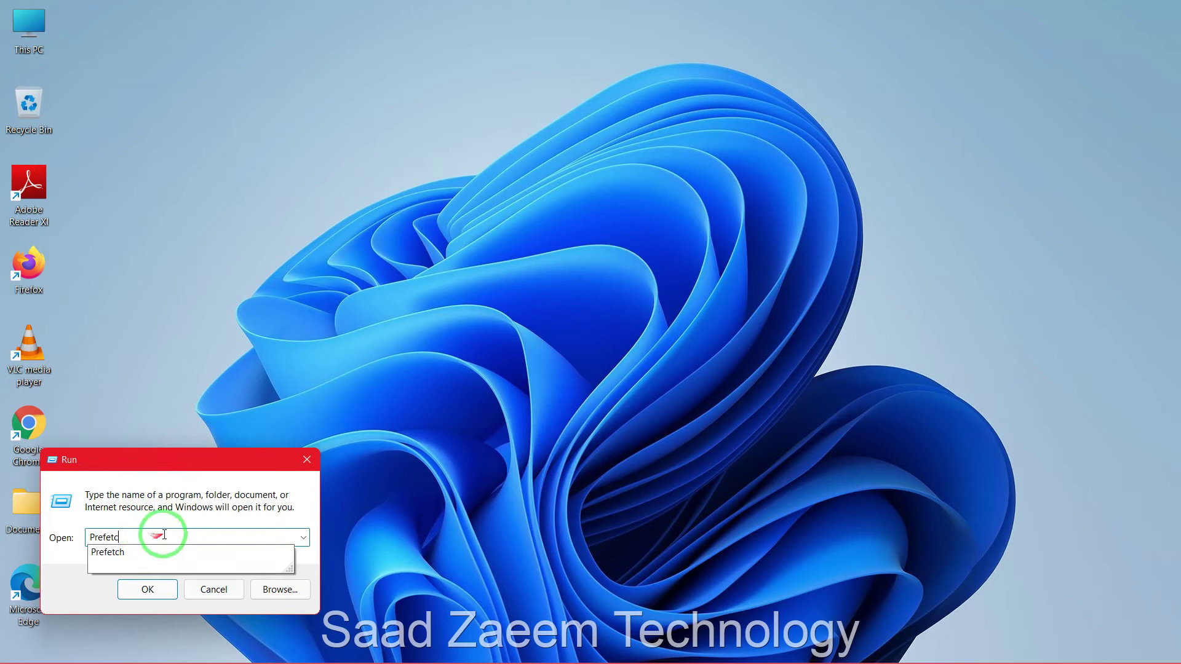
type("services.msc")
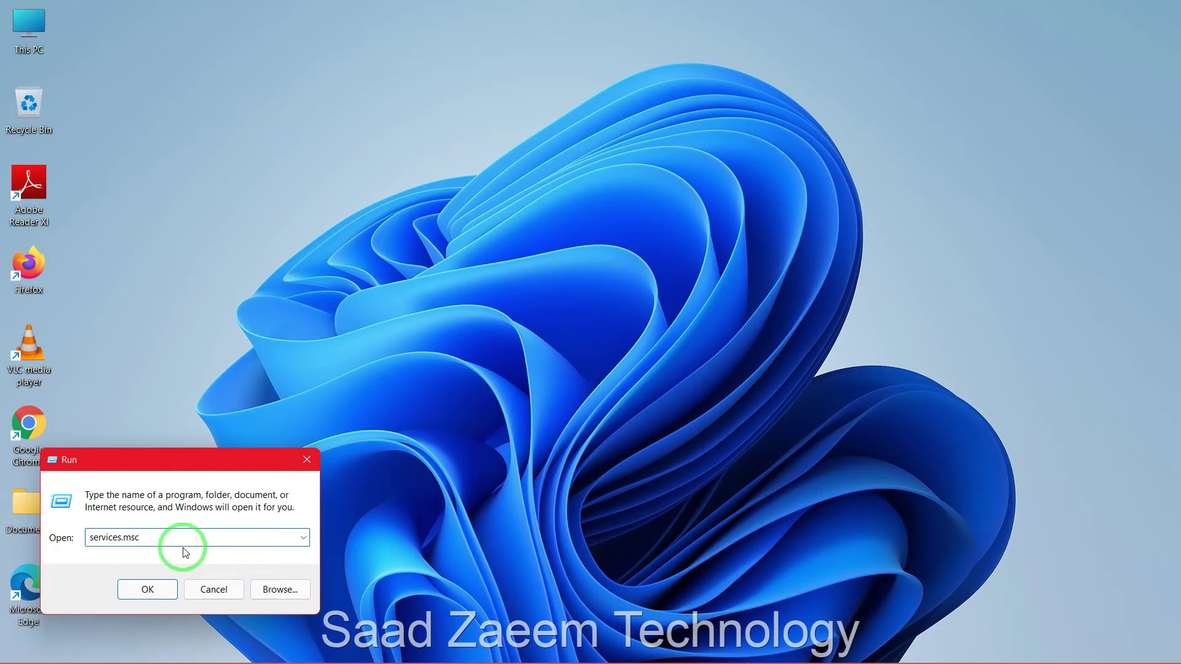
left_click(137, 587)
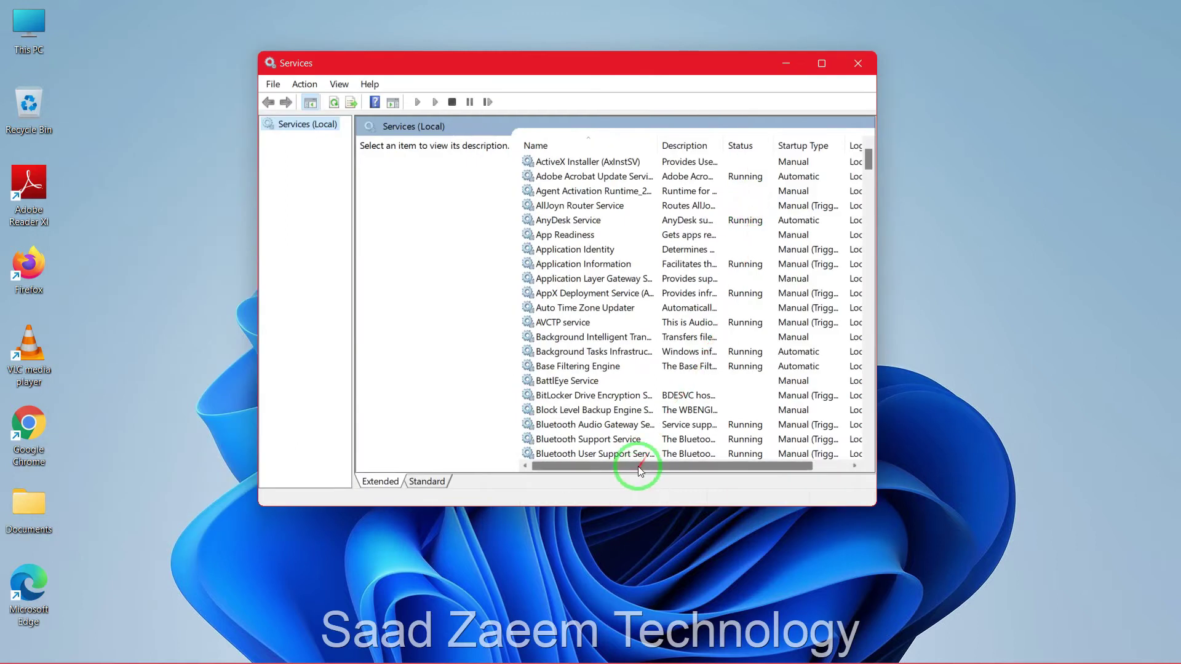
- Find the WLAN AutoConfig service in the list of local services and select it
left_click_drag(637, 466, 607, 466)
scroll(652, 369, "down", 3)
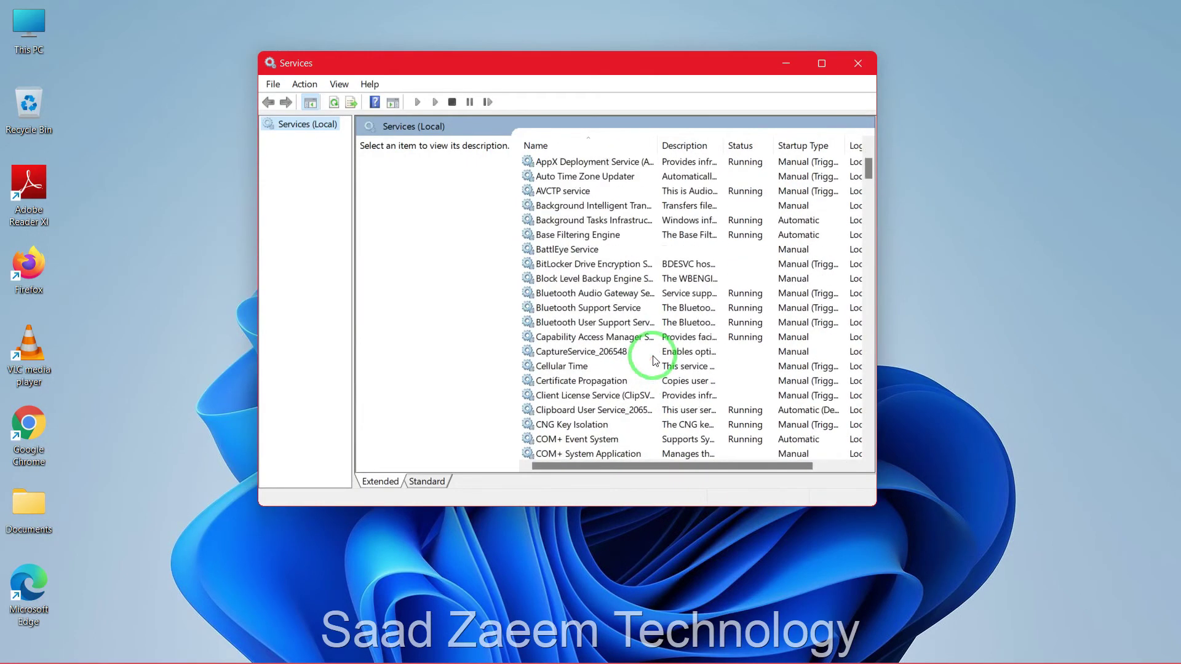
scroll(655, 360, "down", 14)
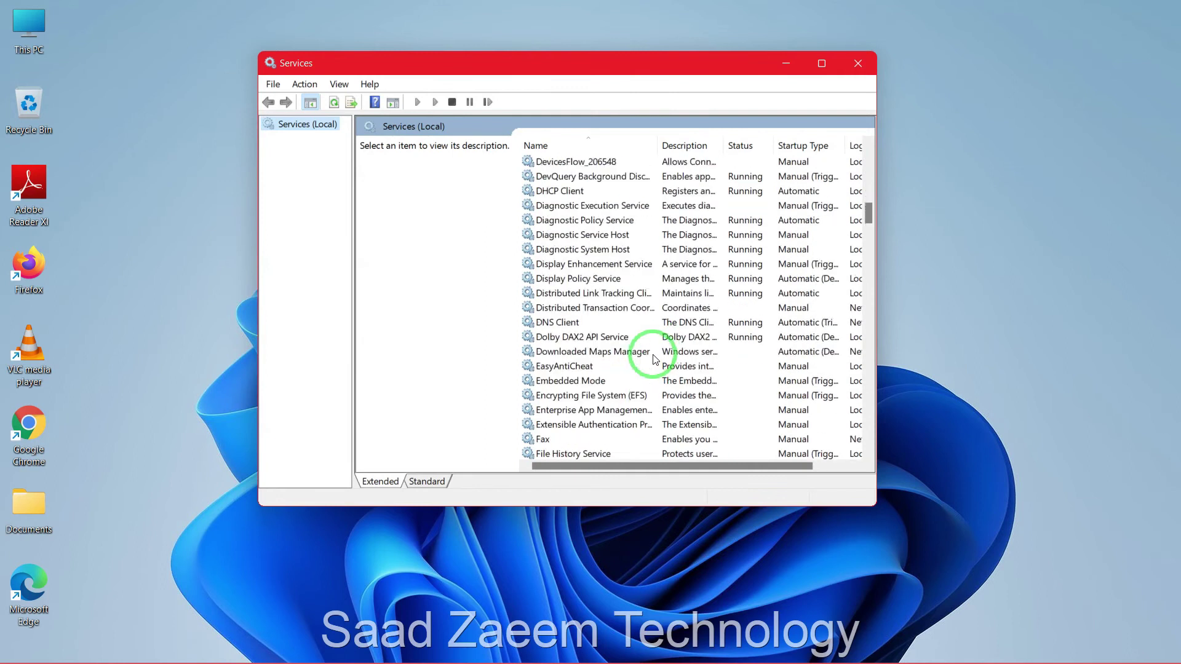
scroll(655, 360, "down", 16)
scroll(657, 356, "down", 3)
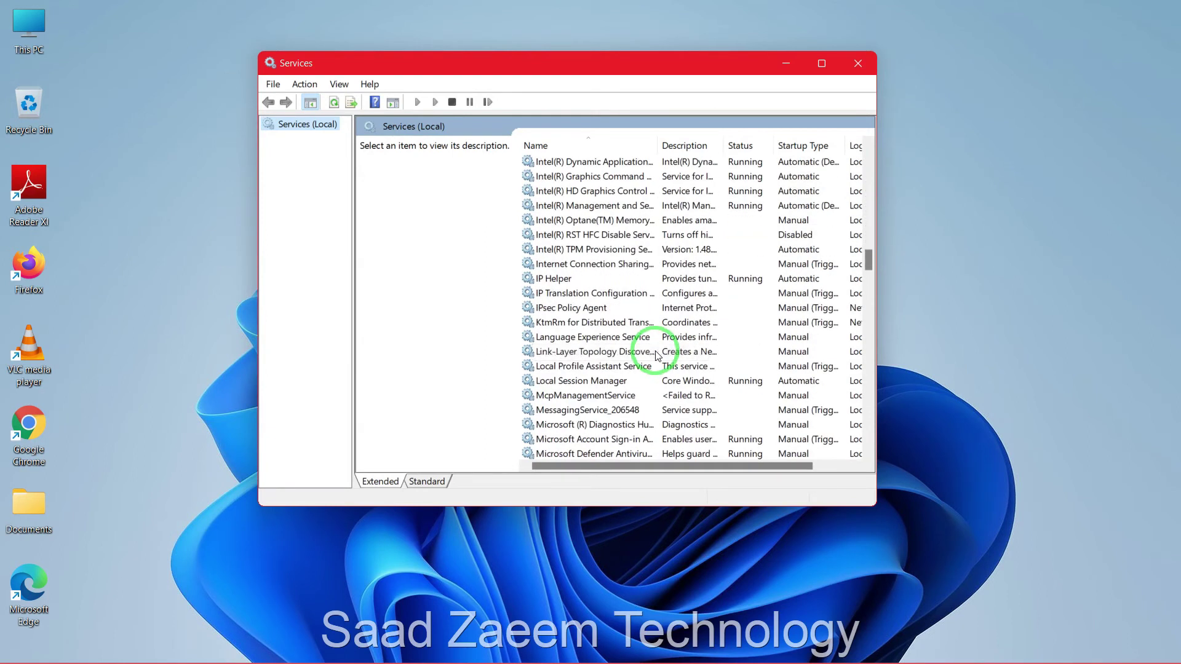
scroll(657, 355, "down", 5)
scroll(656, 356, "down", 20)
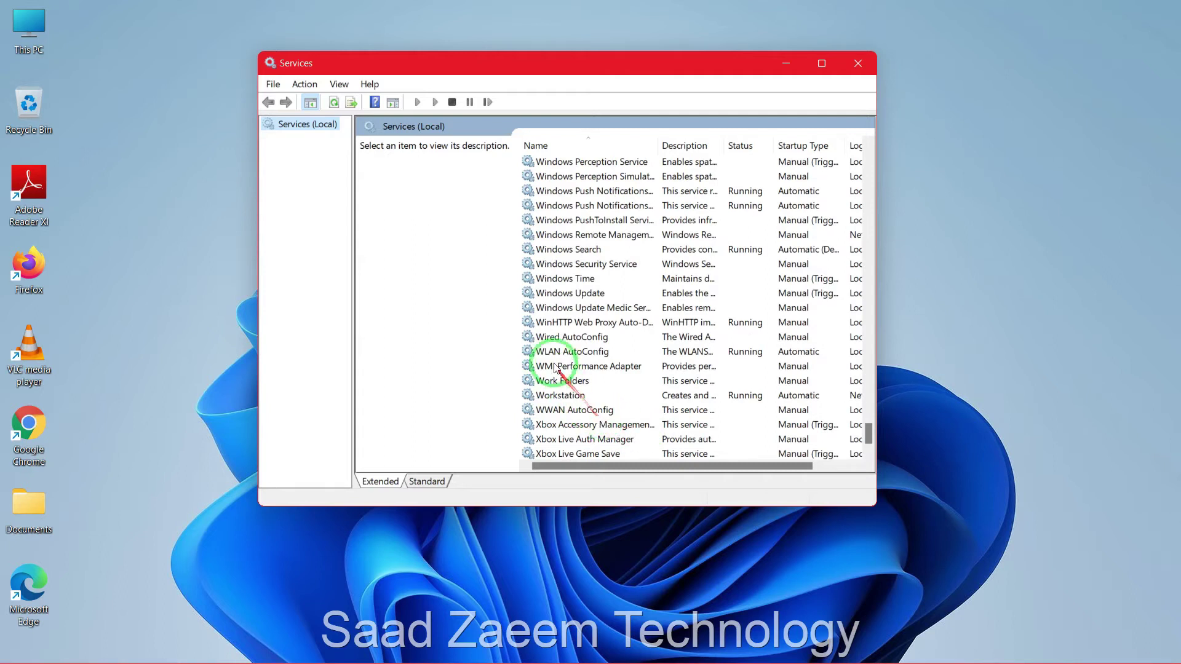
left_click(538, 354)
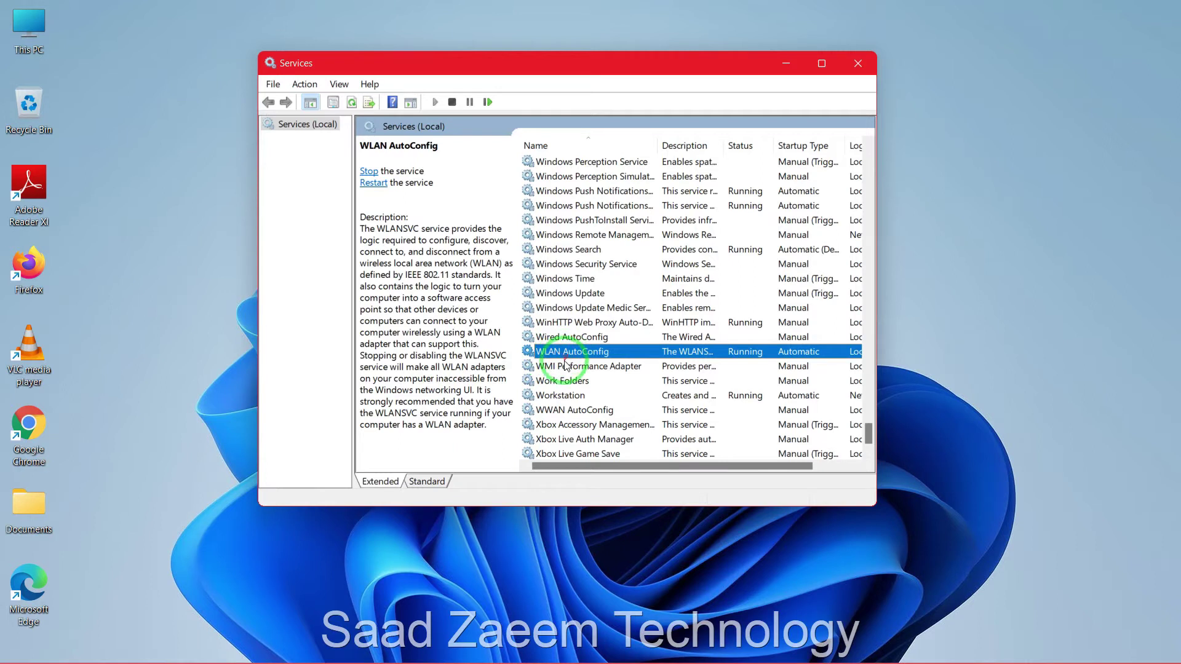
- Check which service actions, such as Start, Stop and Restart, are available for WLAN AutoConfig without applying any
right_click(650, 356)
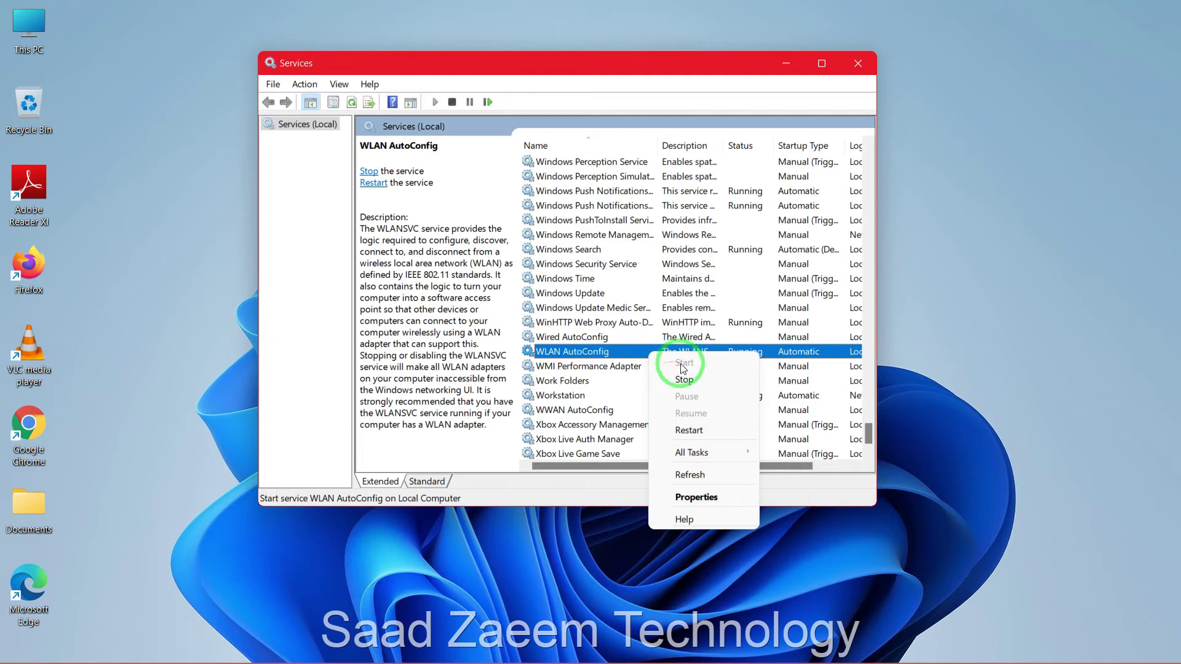
left_click(486, 360)
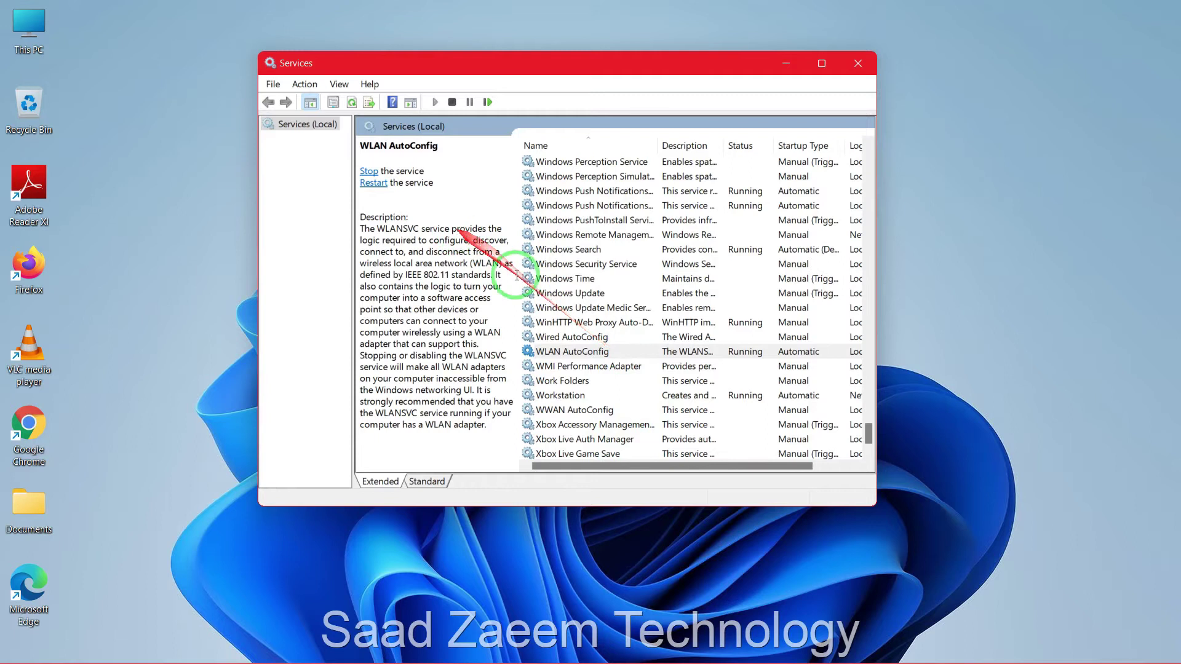
right_click(589, 351)
left_click(483, 360)
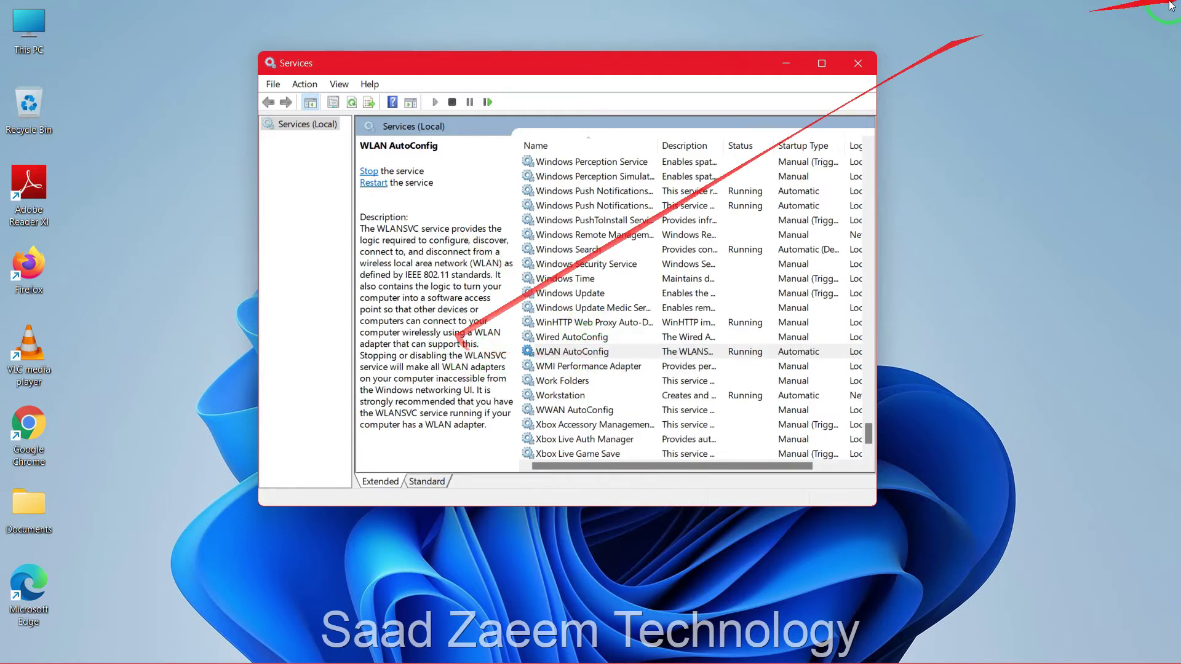
- Close the Services console, search Windows for Control Panel and open it
left_click(864, 64)
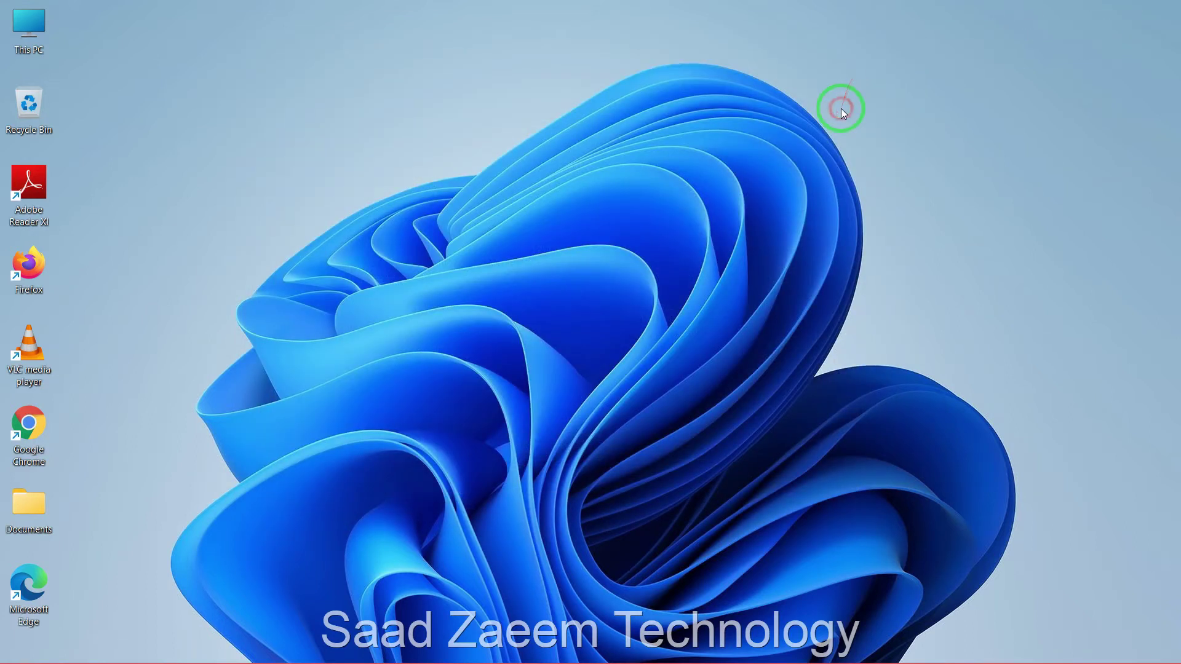
left_click(1038, 110)
key("super")
left_click(487, 110)
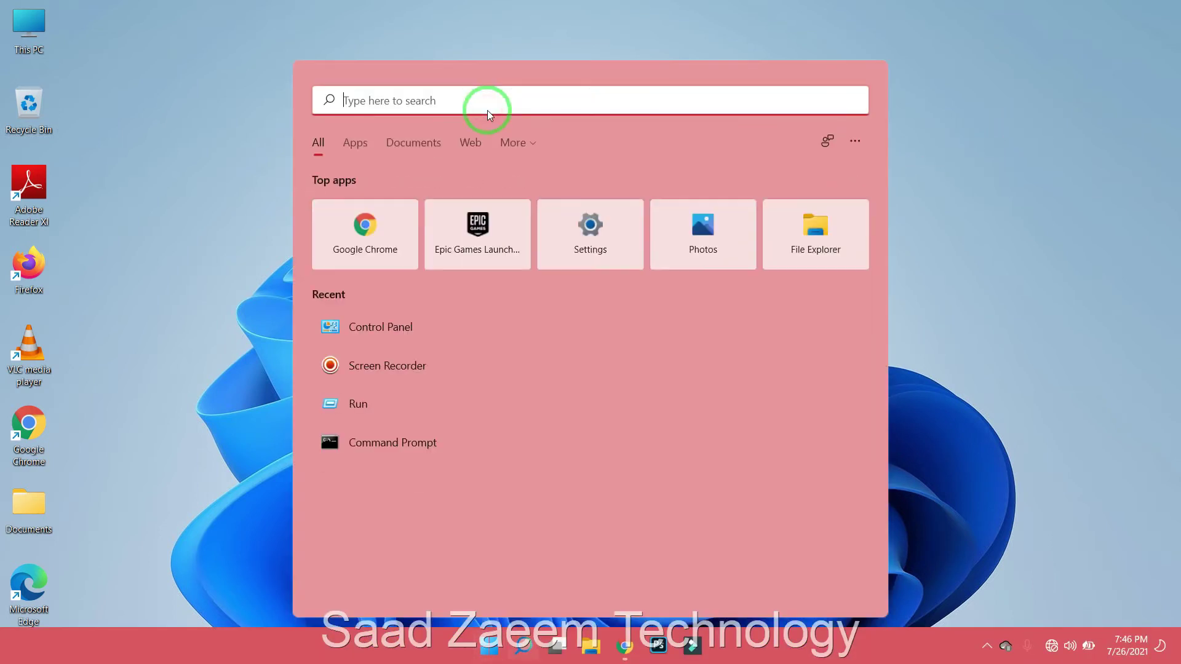
type("Cont")
type("rol")
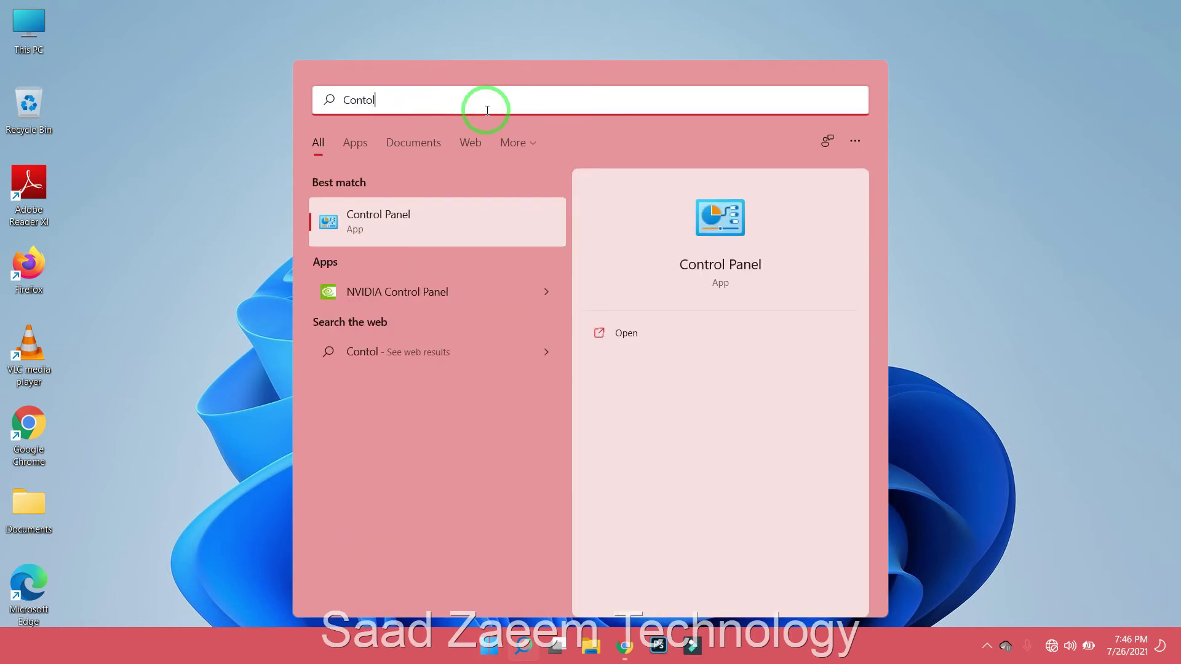
key("Return")
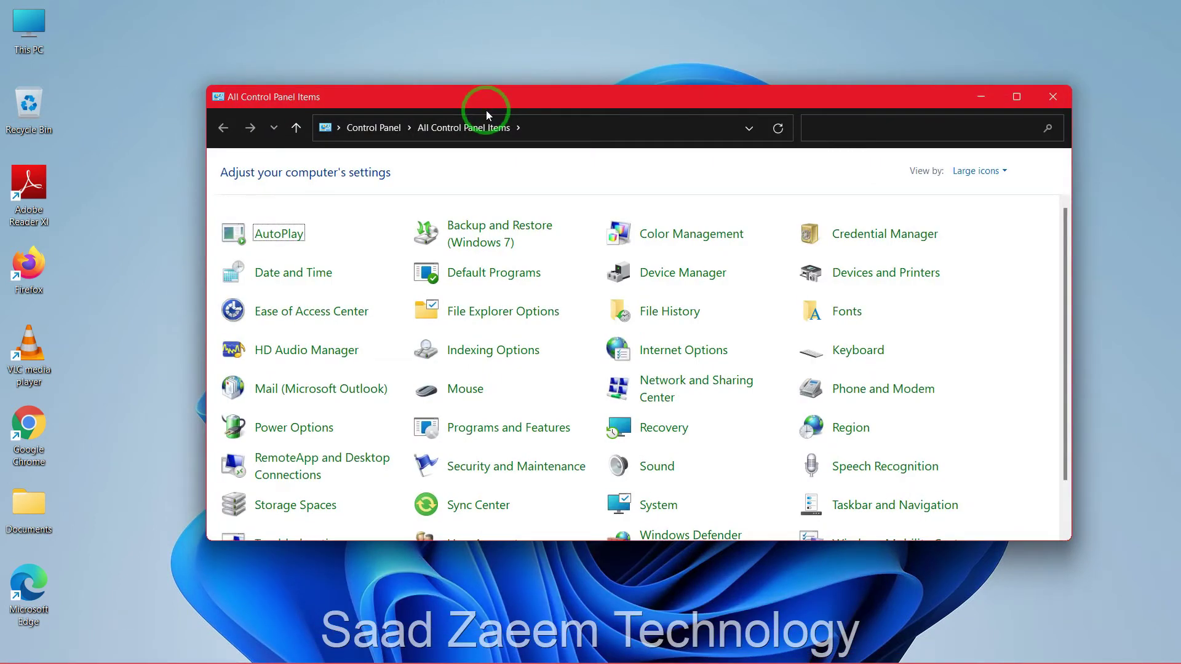
- Search Control Panel for "Network connections" and open the View network connections result
left_click(916, 126)
type("N")
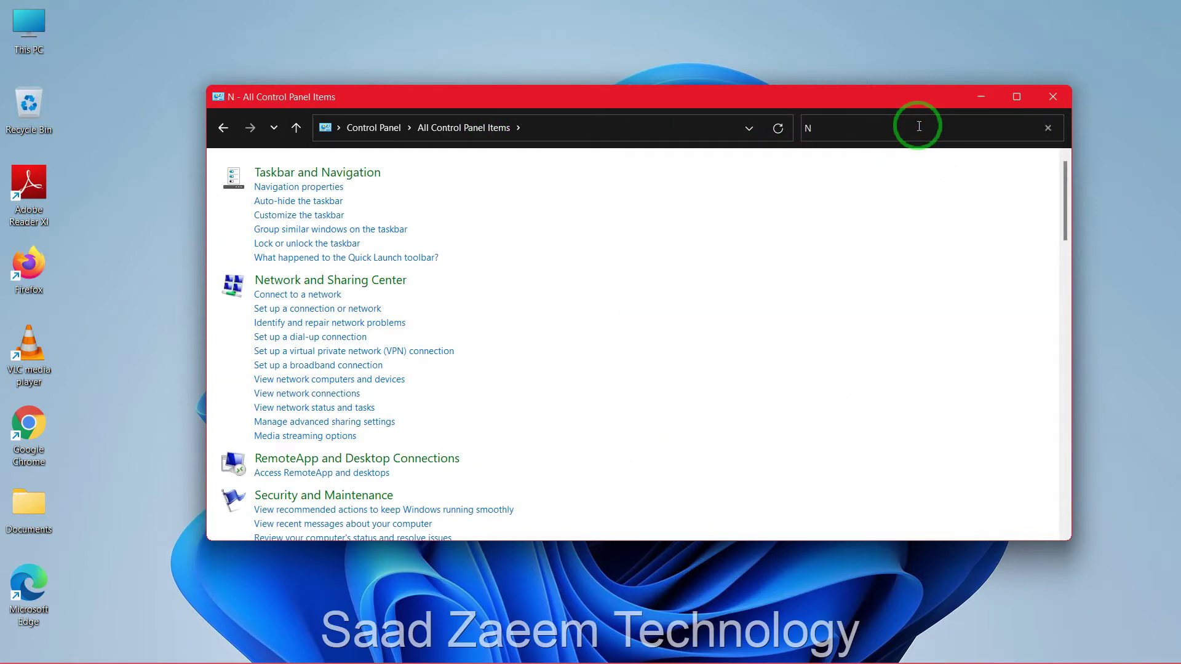
type("etwork connections")
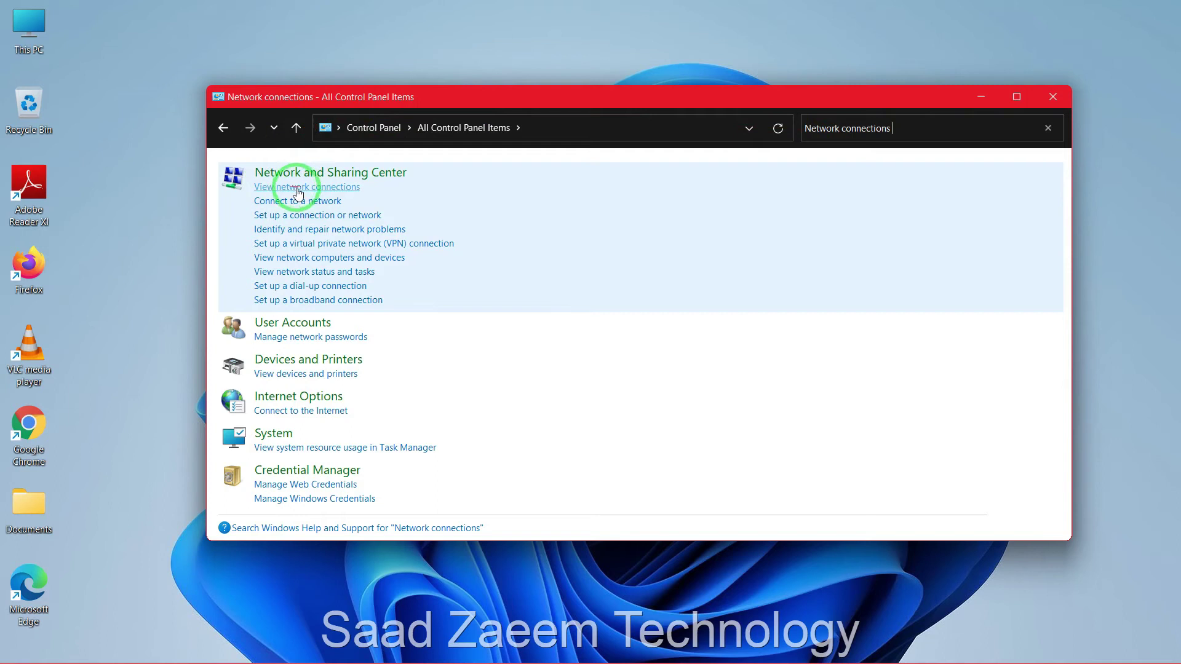
left_click_drag(899, 127, 820, 129)
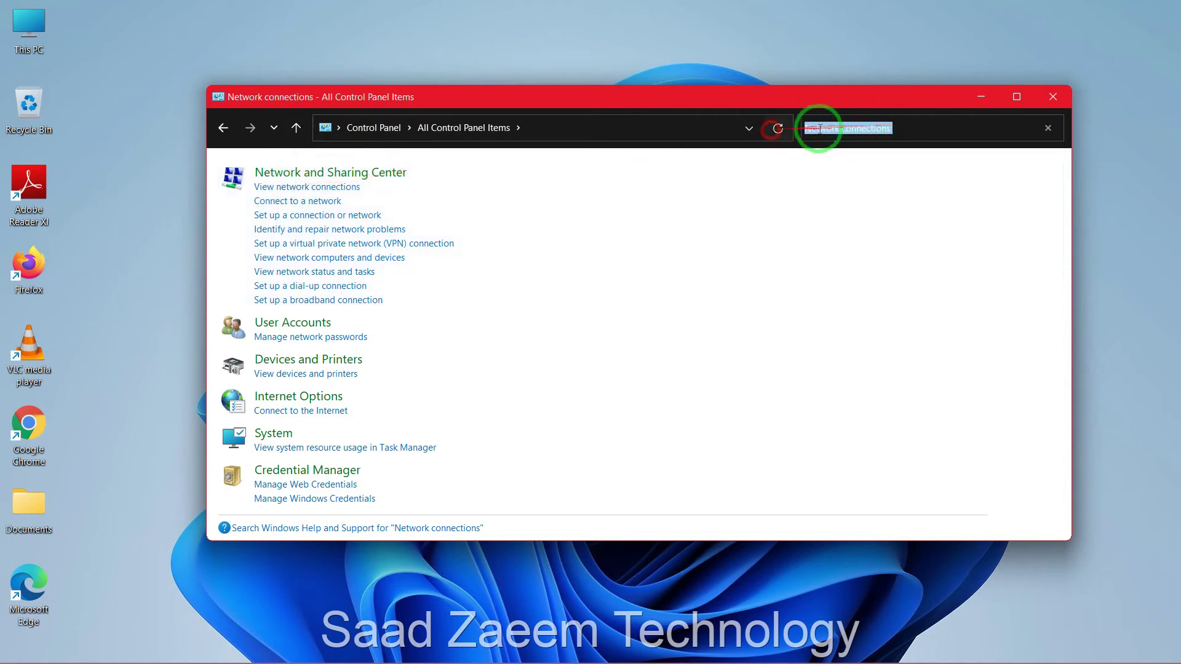
left_click(277, 188)
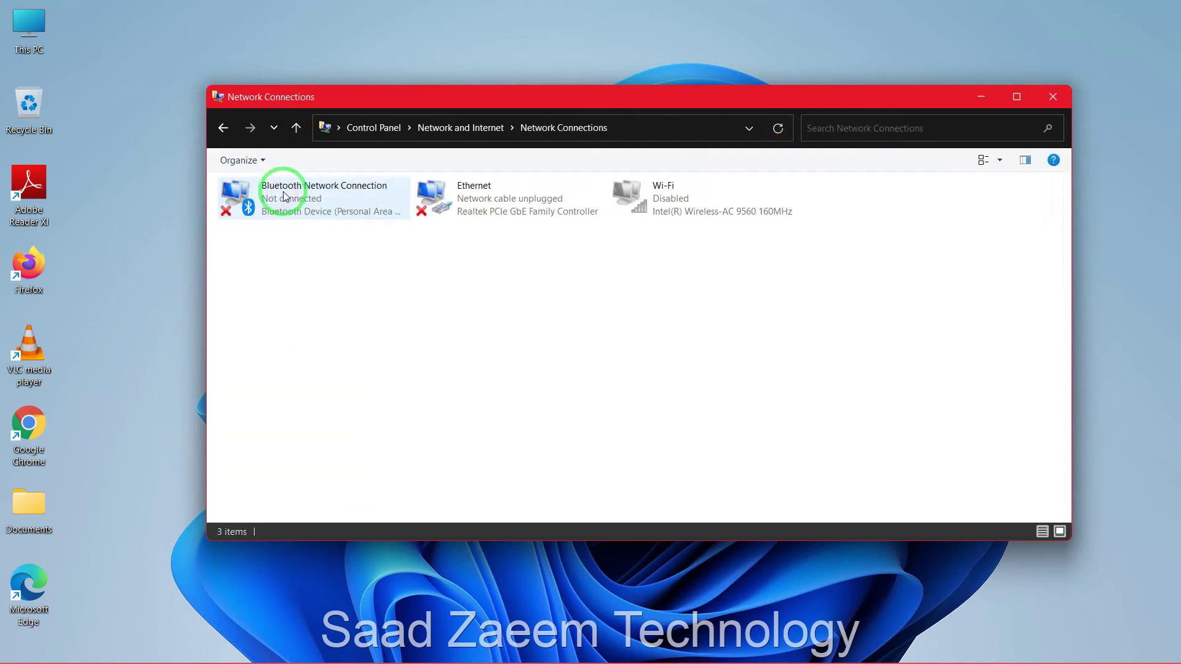
- Enable the Wi-Fi adapter, Intel(R) Wireless-AC 9560 160MHz, in Network Connections
left_click(686, 204)
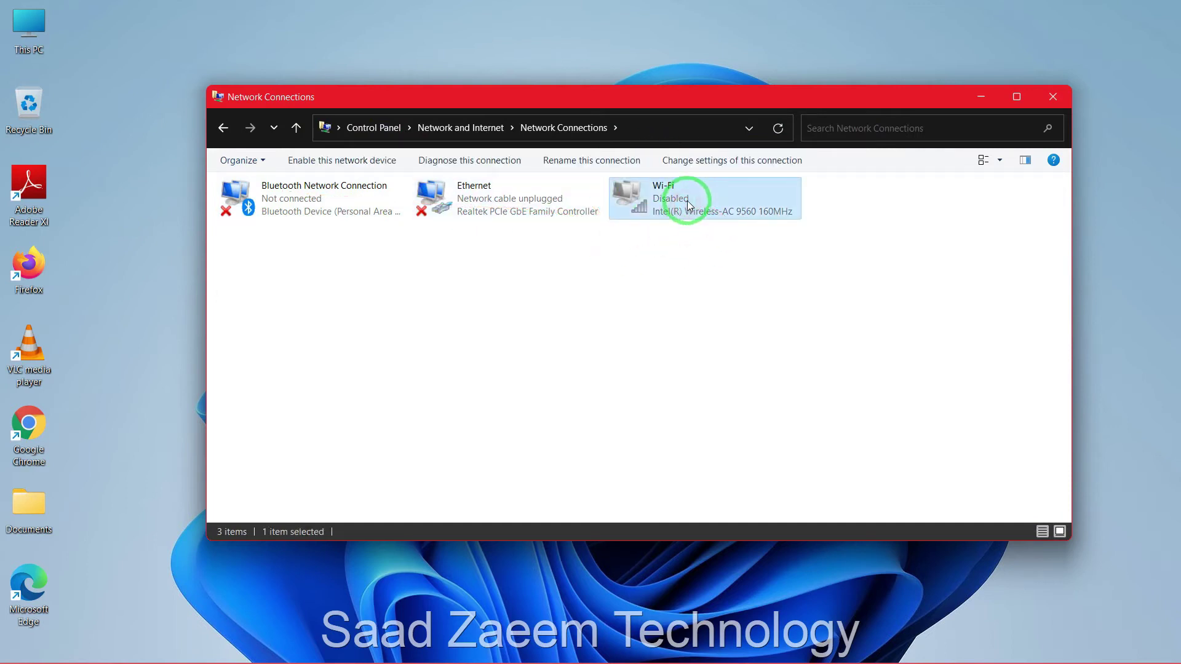
right_click(696, 200)
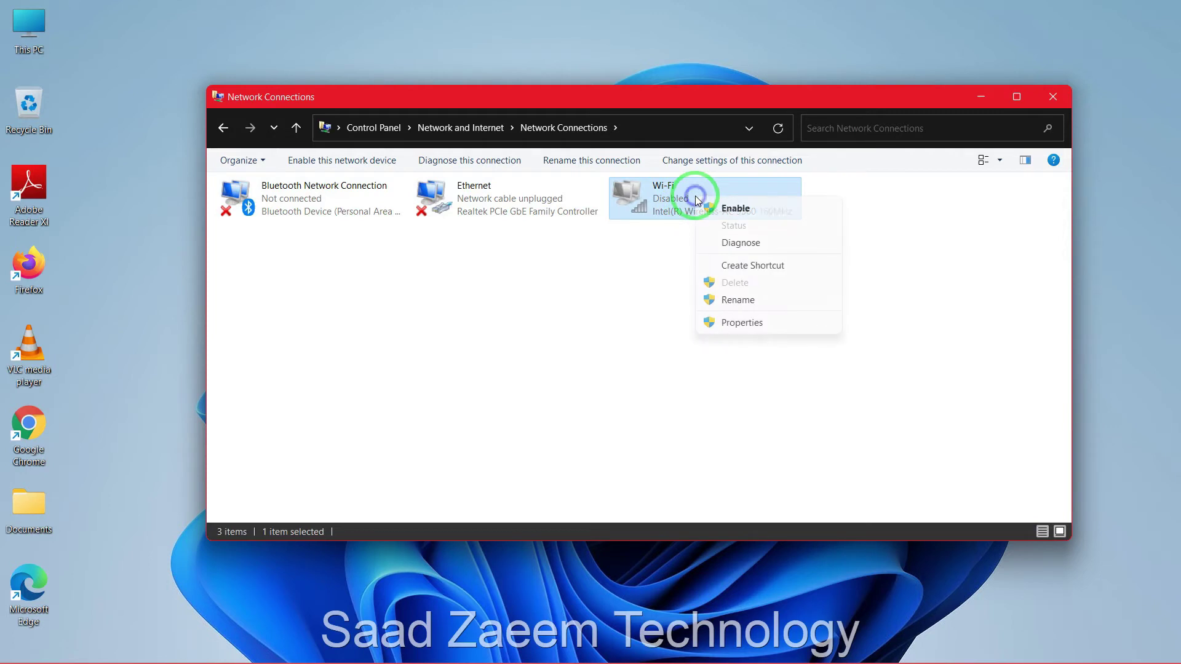
left_click(711, 210)
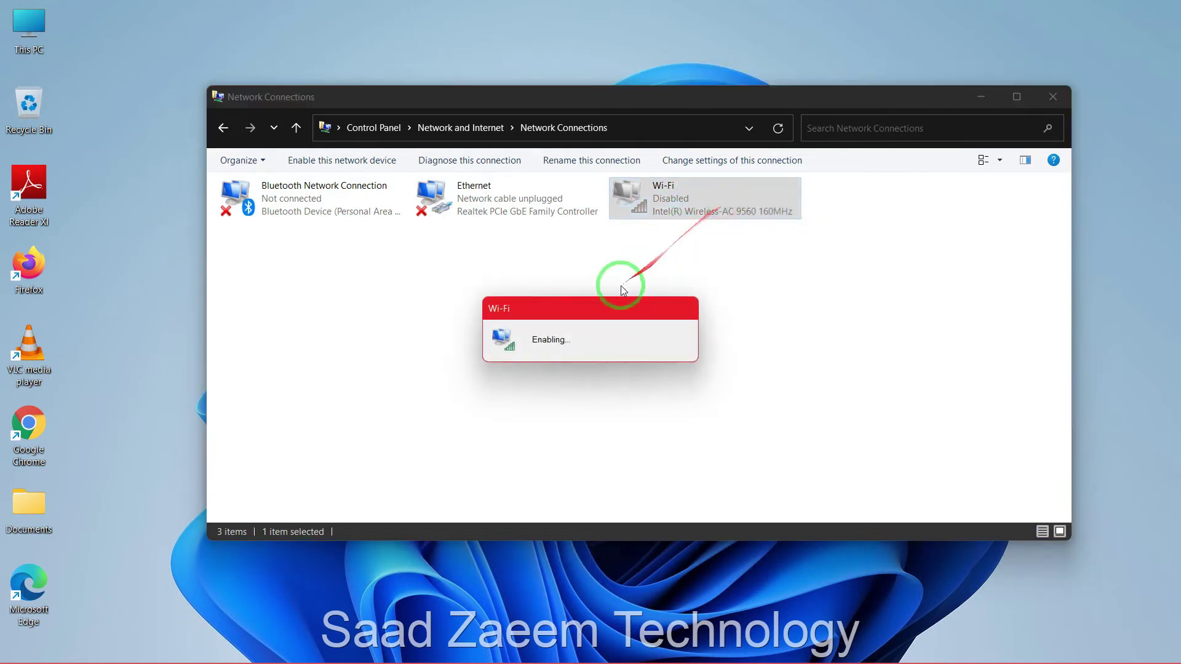
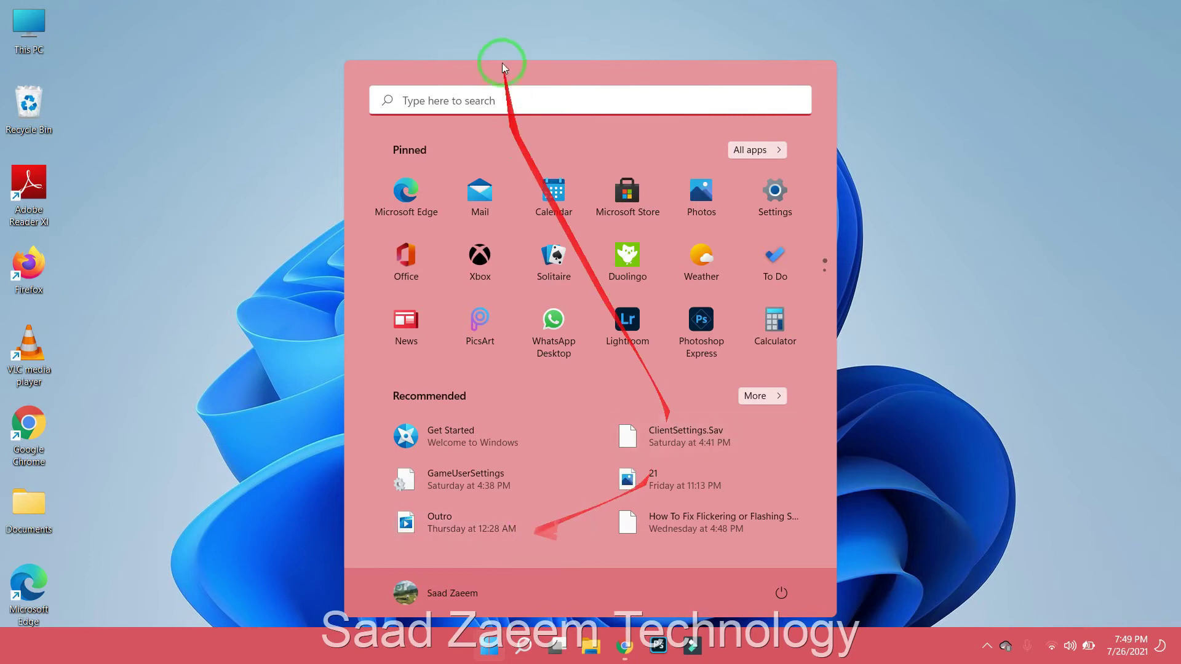
- Search Windows for Device Manager, open it and expand the Network adapters category, moving the window slightly
left_click(511, 99)
type("dev")
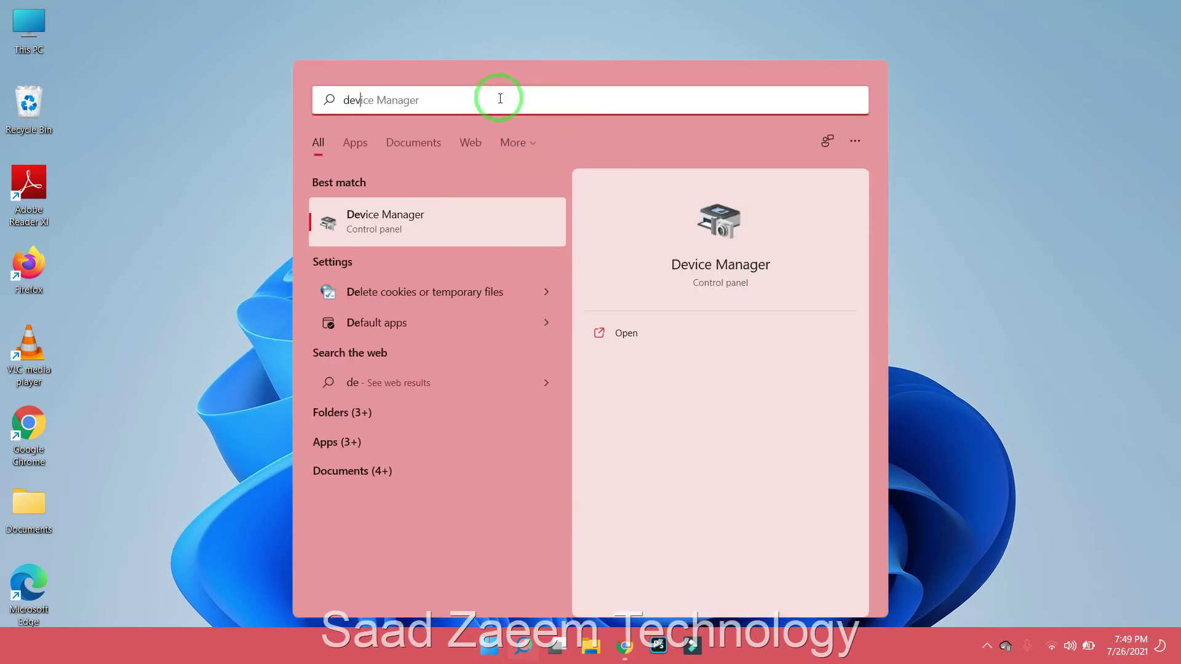
left_click(350, 221)
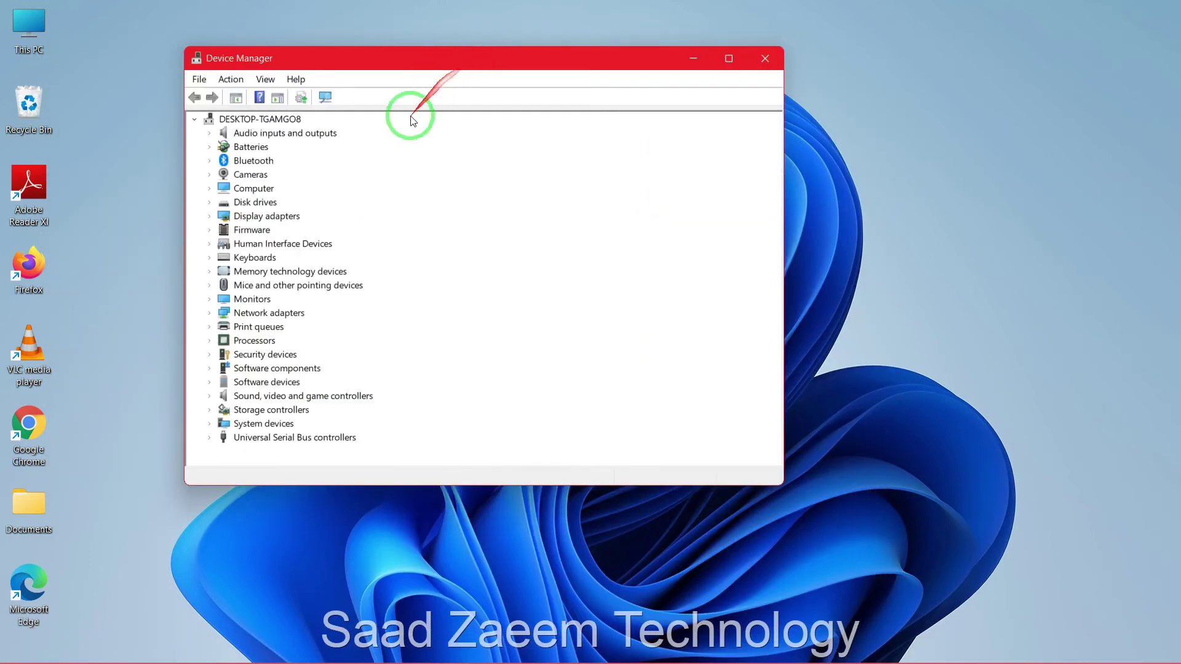
left_click(209, 312)
left_click_drag(433, 59, 492, 46)
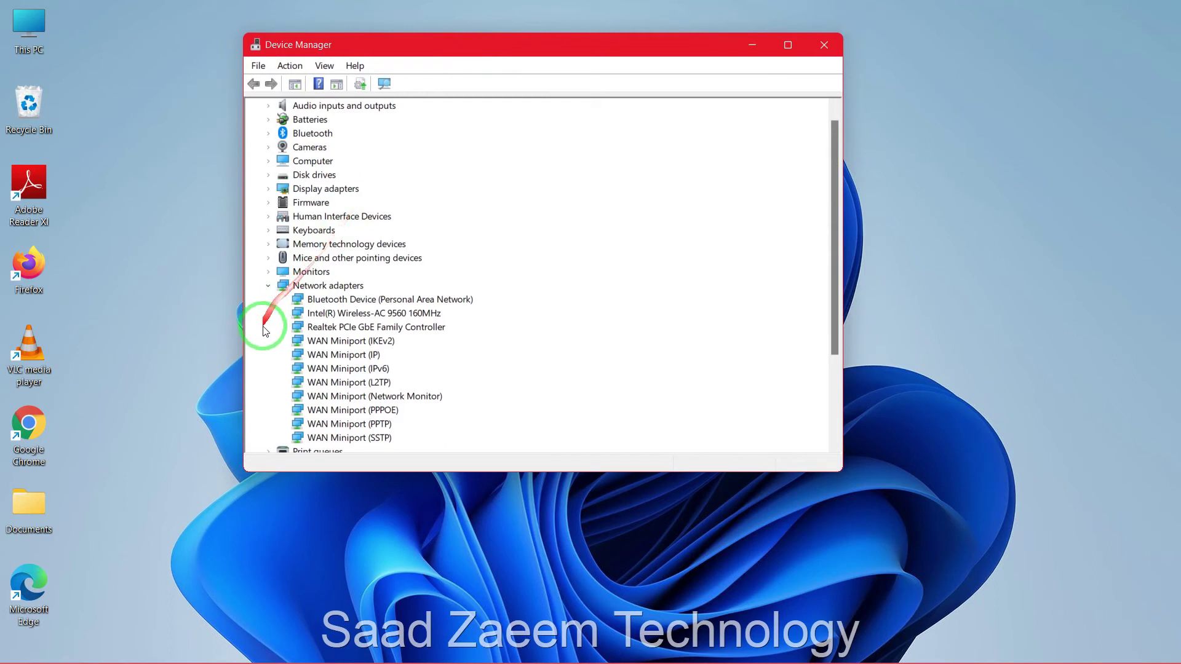
- Run an automatic driver update search for the Intel(R) Wireless-AC 9560 160MHz adapter and close the update wizard
left_click(332, 314)
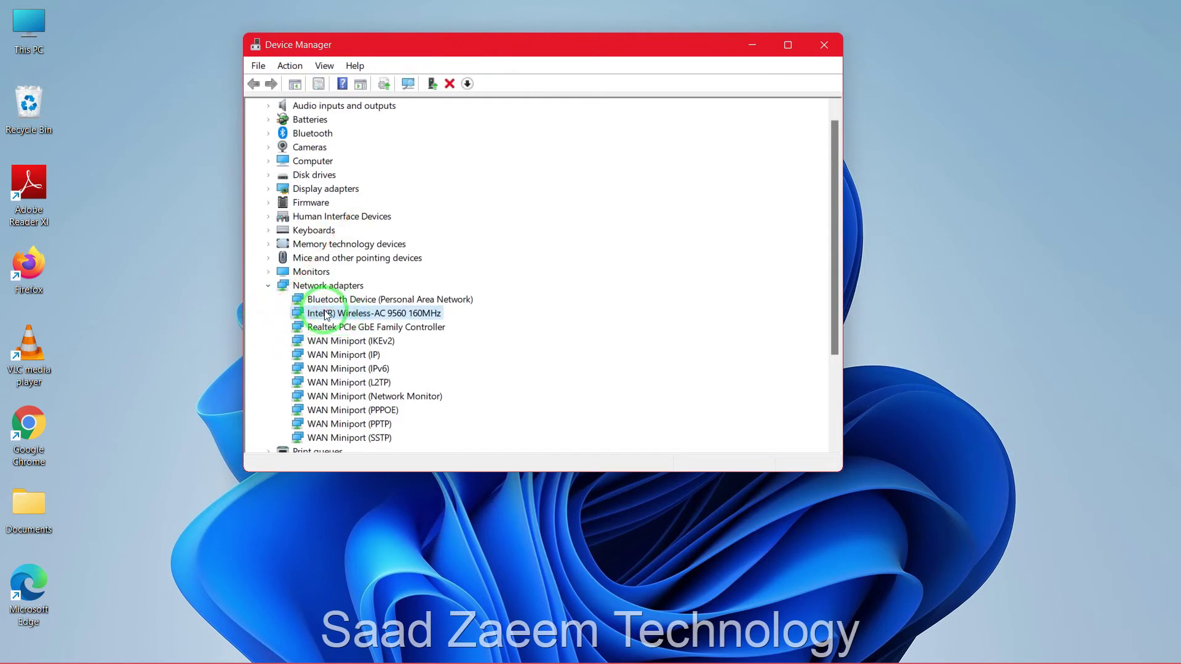
right_click(369, 316)
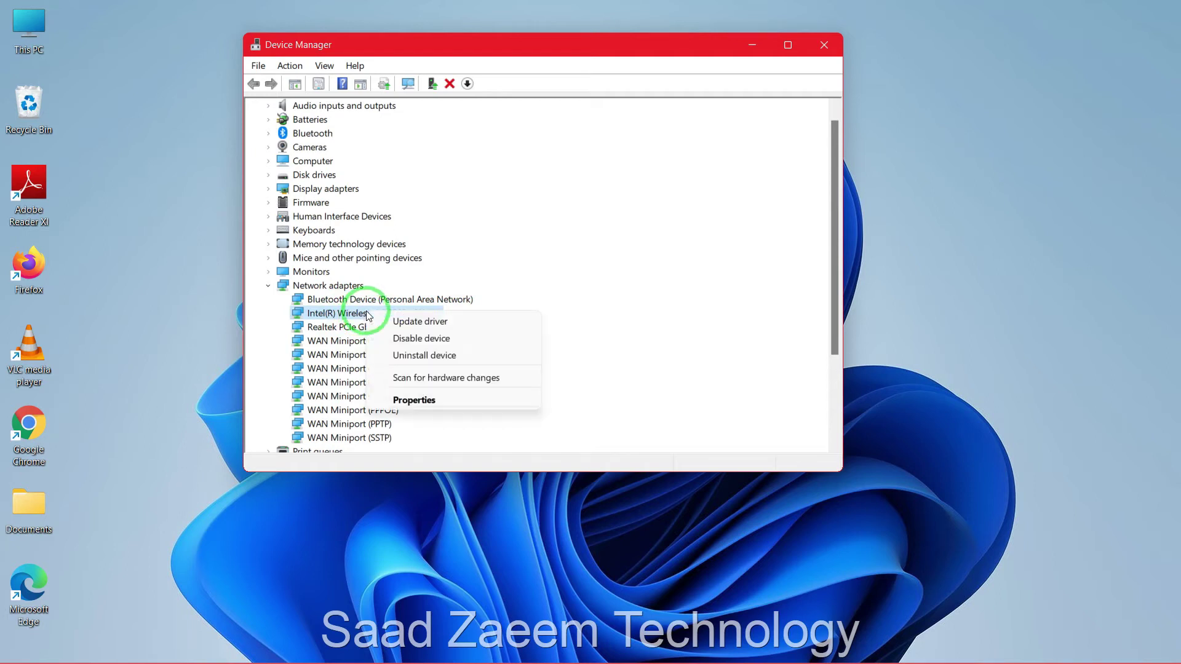
left_click(409, 323)
left_click_drag(434, 108, 646, 97)
left_click(581, 215)
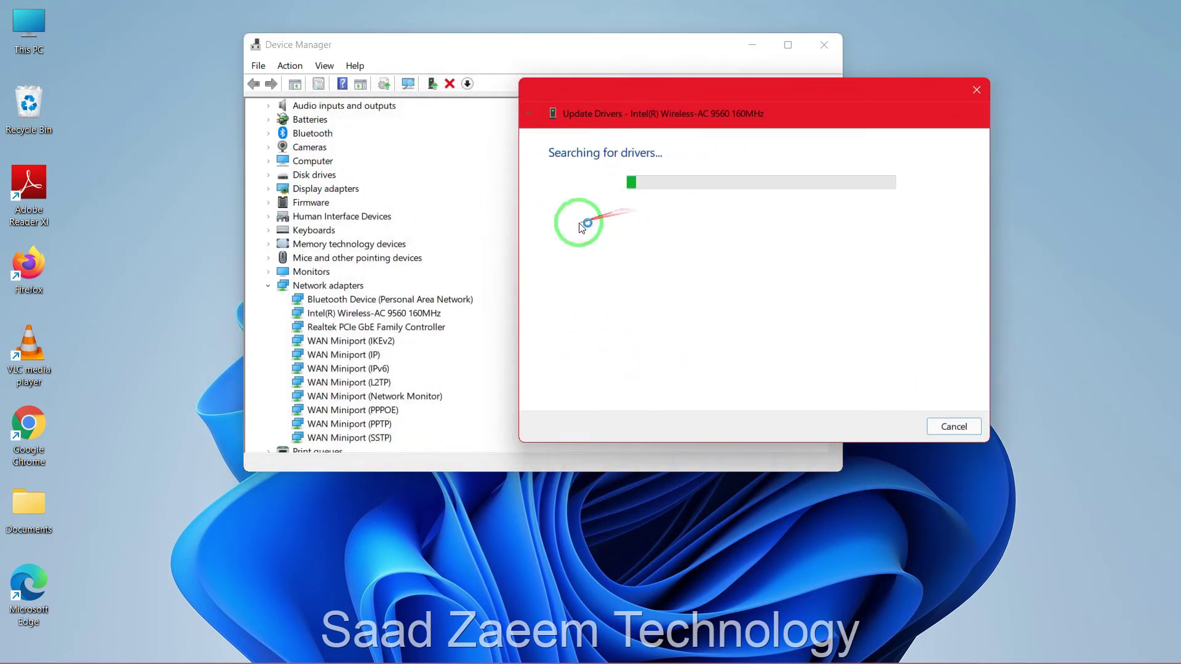
left_click_drag(648, 96, 637, 95)
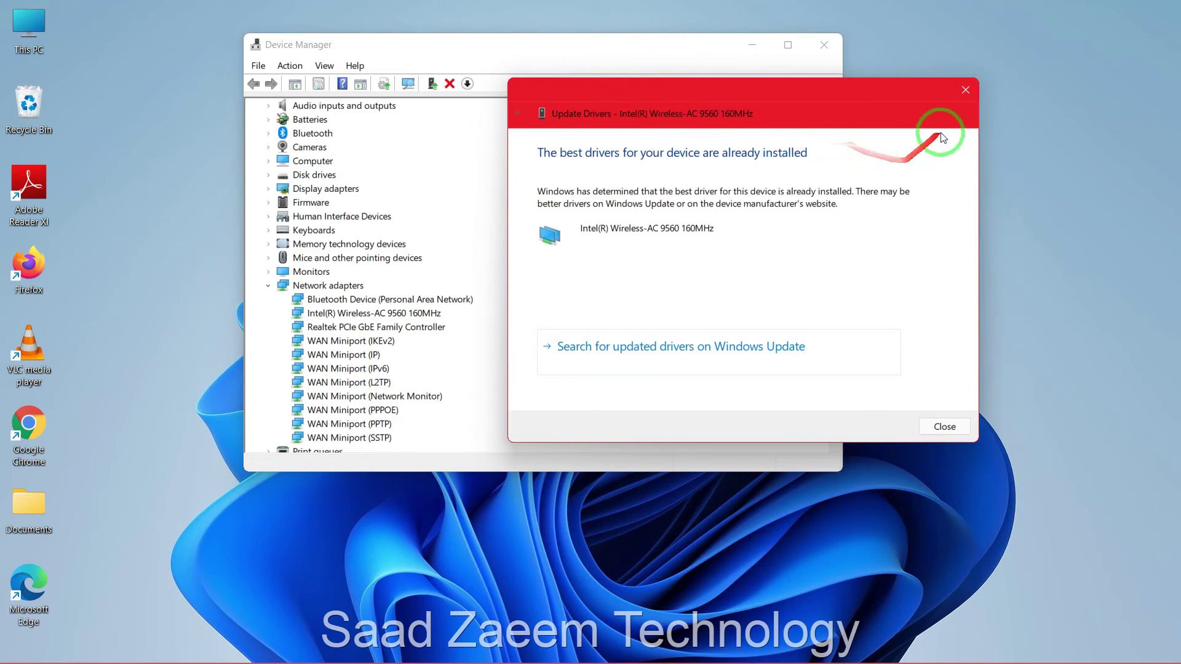
left_click(964, 90)
- Uninstall the Intel(R) Wireless-AC 9560 160MHz device from its driver properties, scan for hardware changes and close Device Manager
right_click(423, 315)
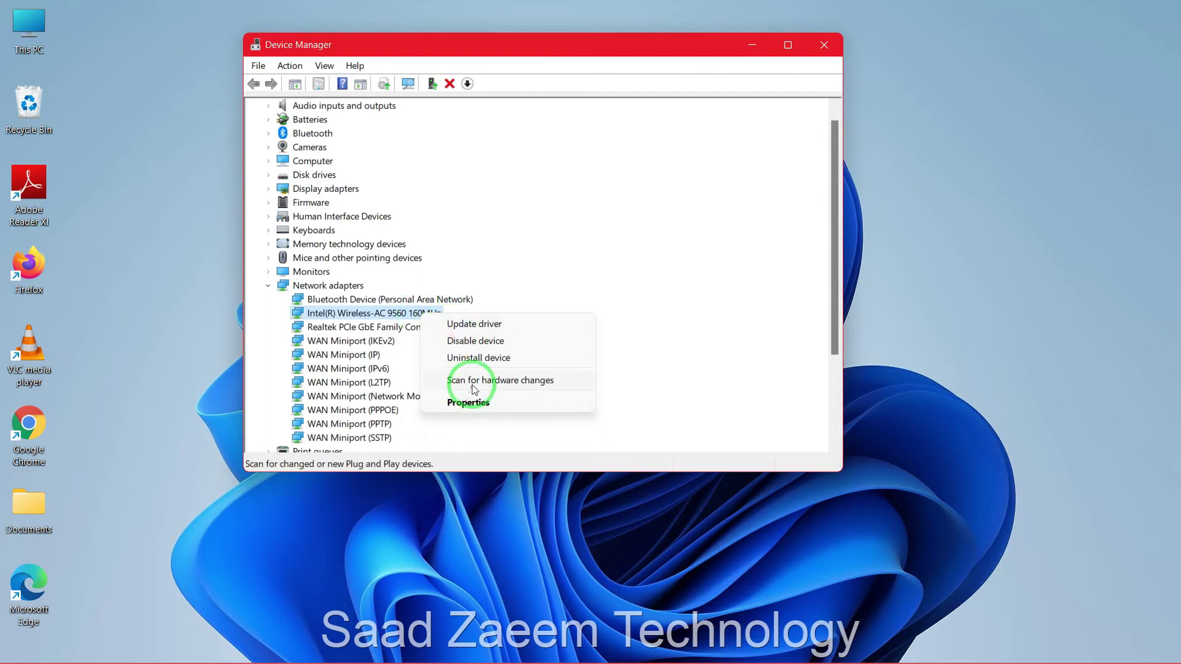
left_click(466, 402)
left_click_drag(511, 74, 591, 82)
left_click(652, 110)
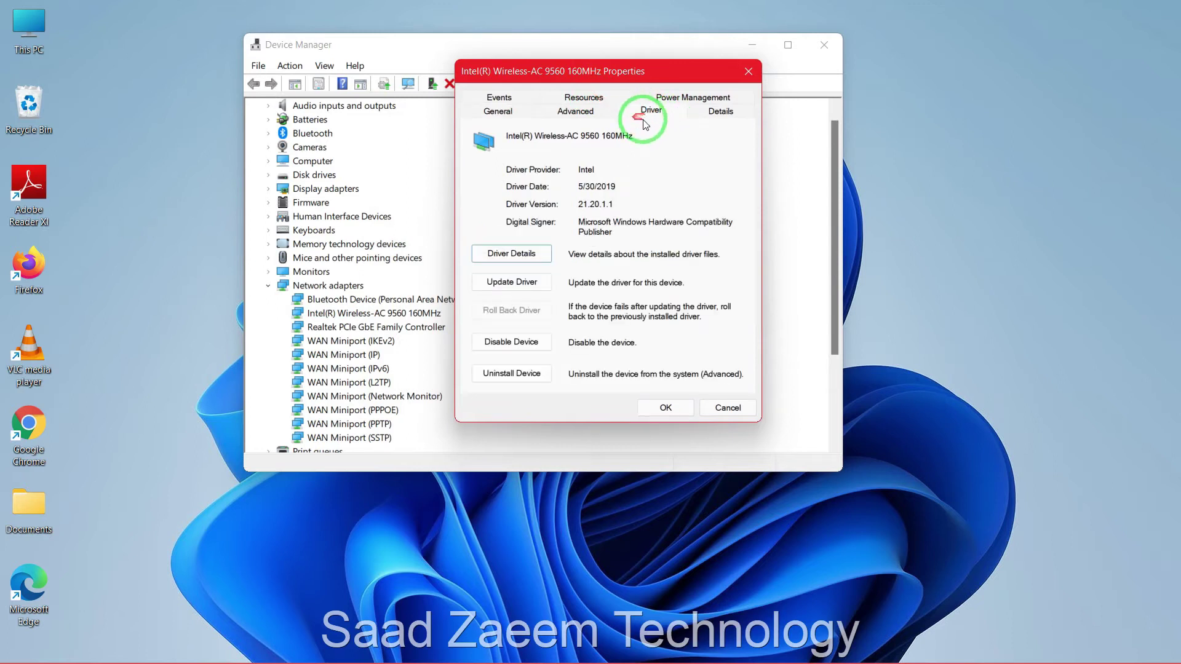
left_click(492, 374)
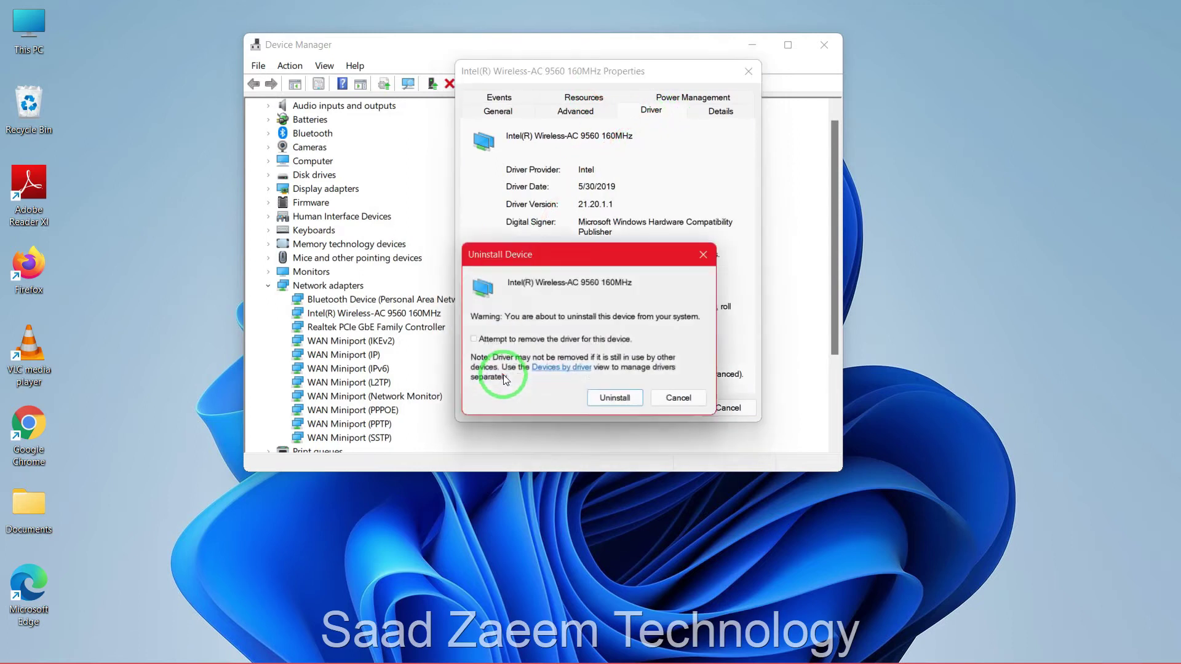
left_click_drag(522, 261, 597, 198)
left_click(691, 337)
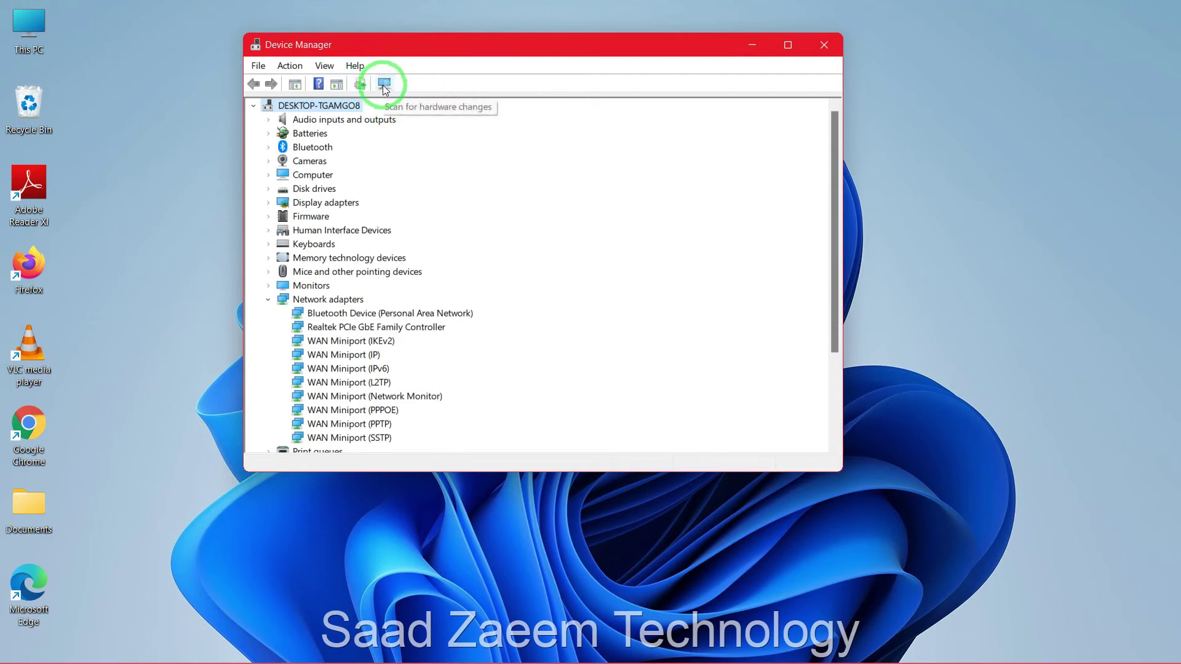
left_click(383, 85)
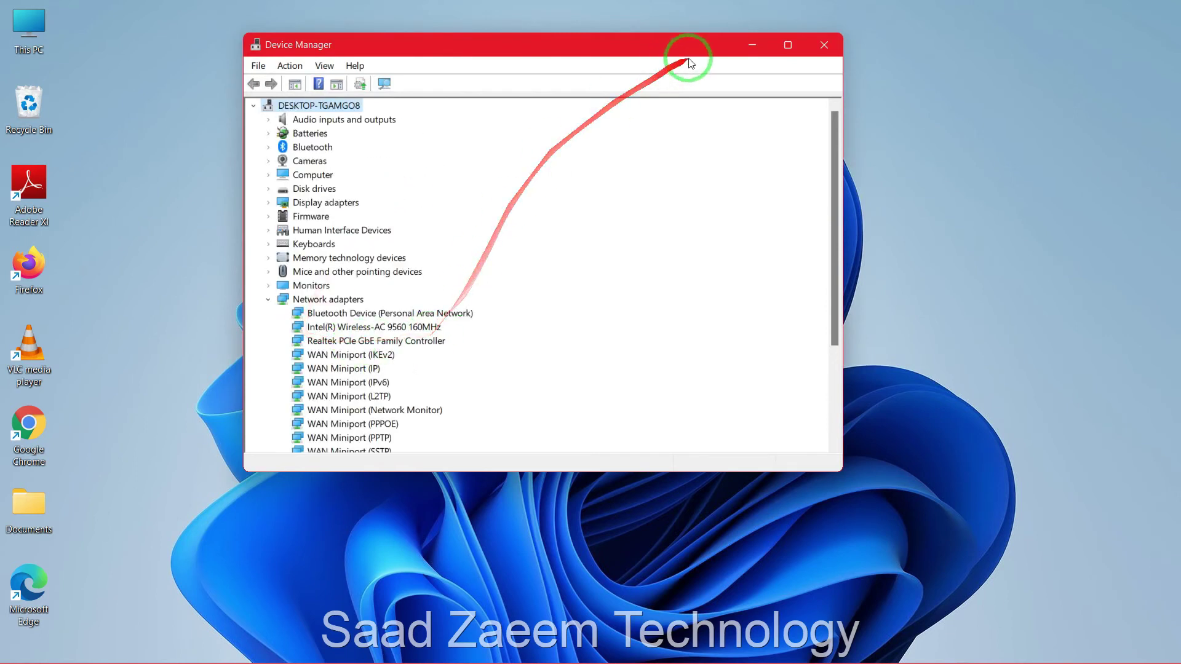
left_click(824, 45)
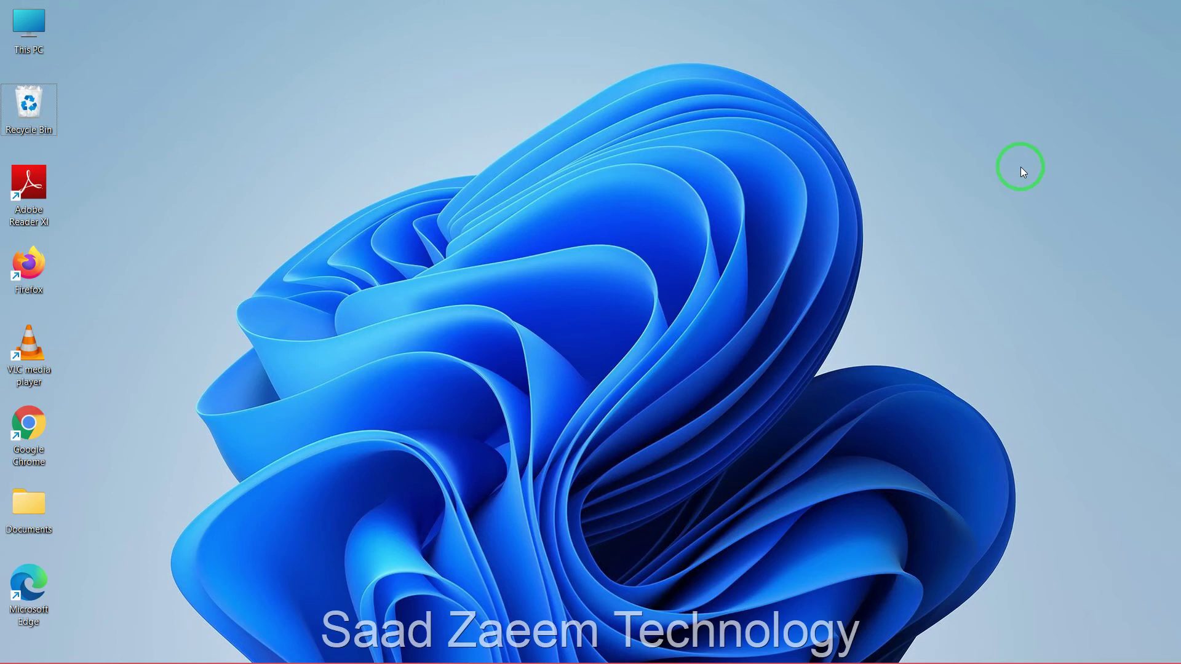
- Search Windows for settings, open the Settings app and go to Network & internet
key("super")
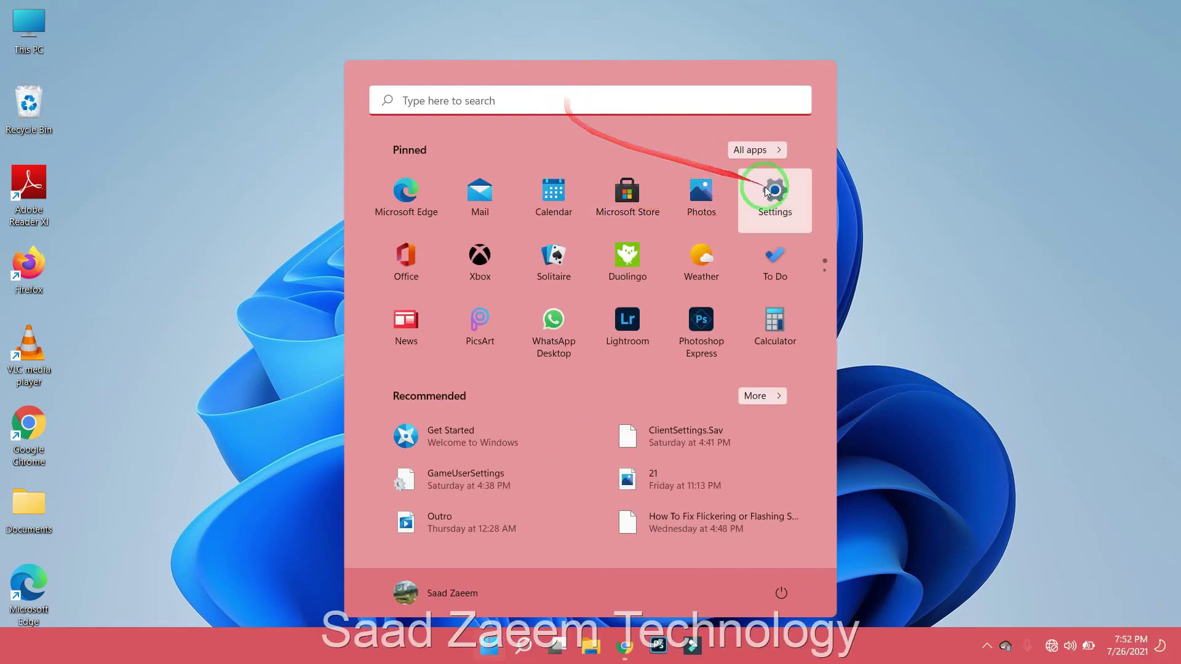
left_click(640, 104)
type("settings")
left_click(461, 230)
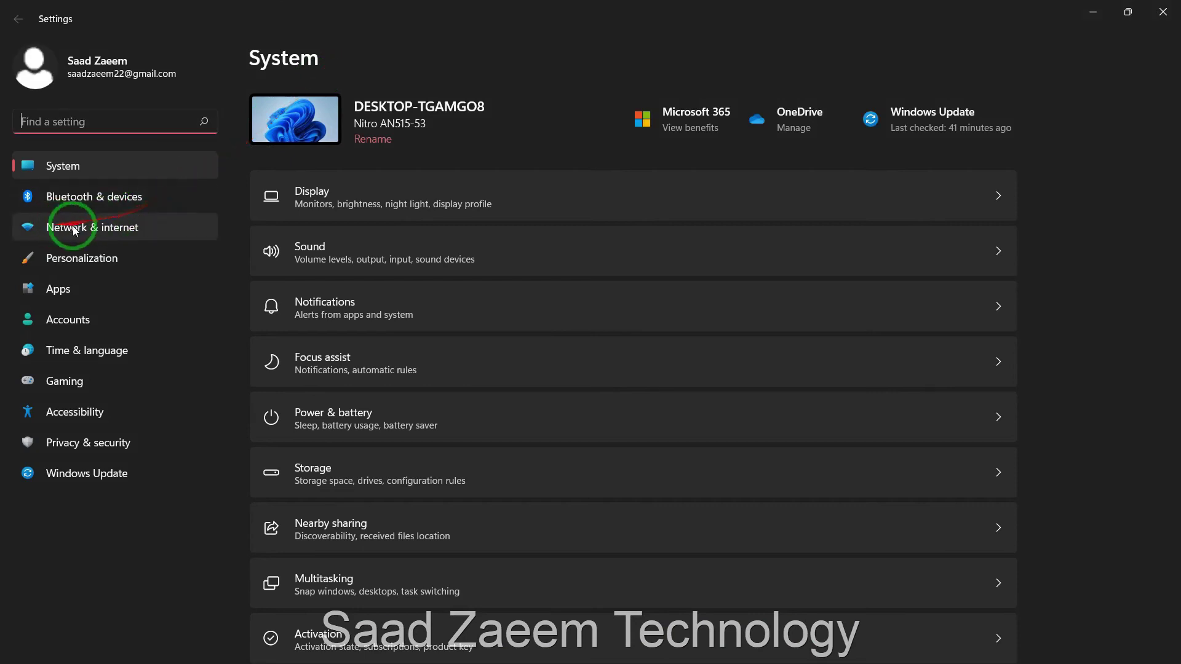
left_click(99, 237)
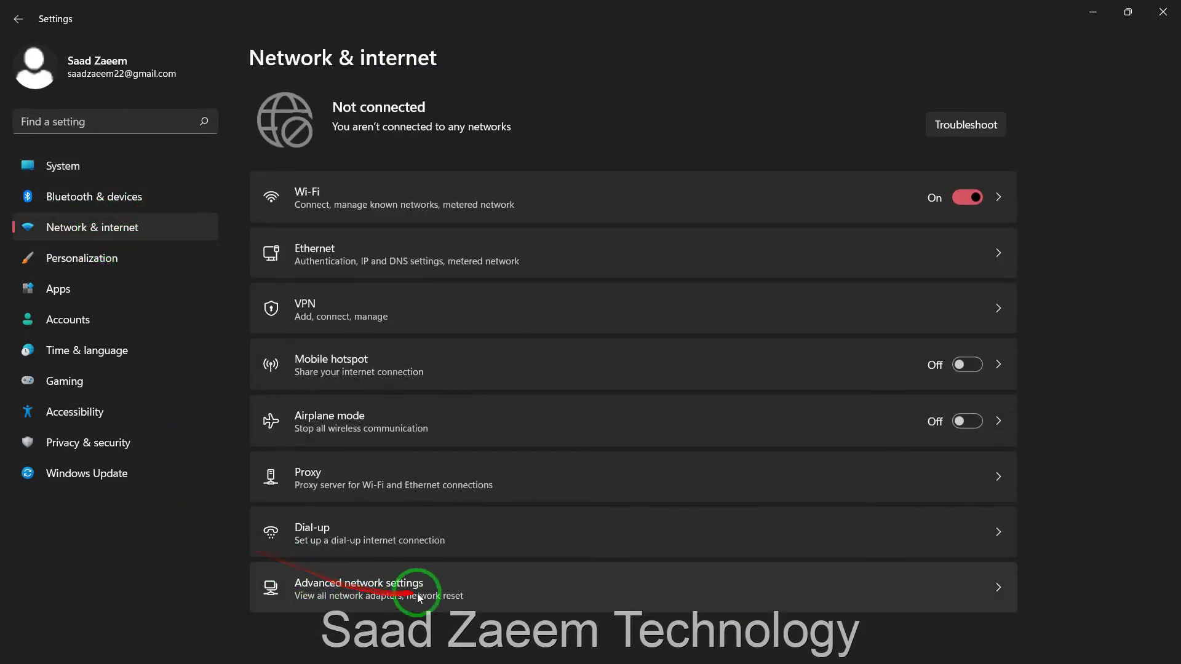
- Run and confirm a Network reset from the advanced network settings, and close Settings
left_click(375, 596)
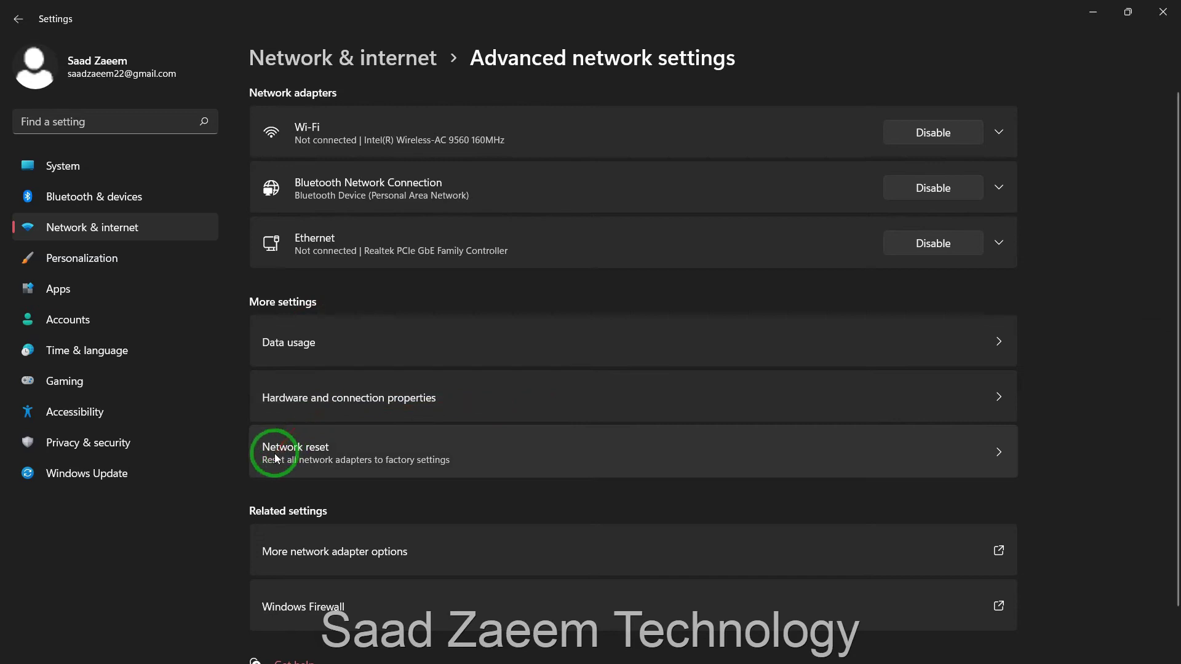
left_click(404, 456)
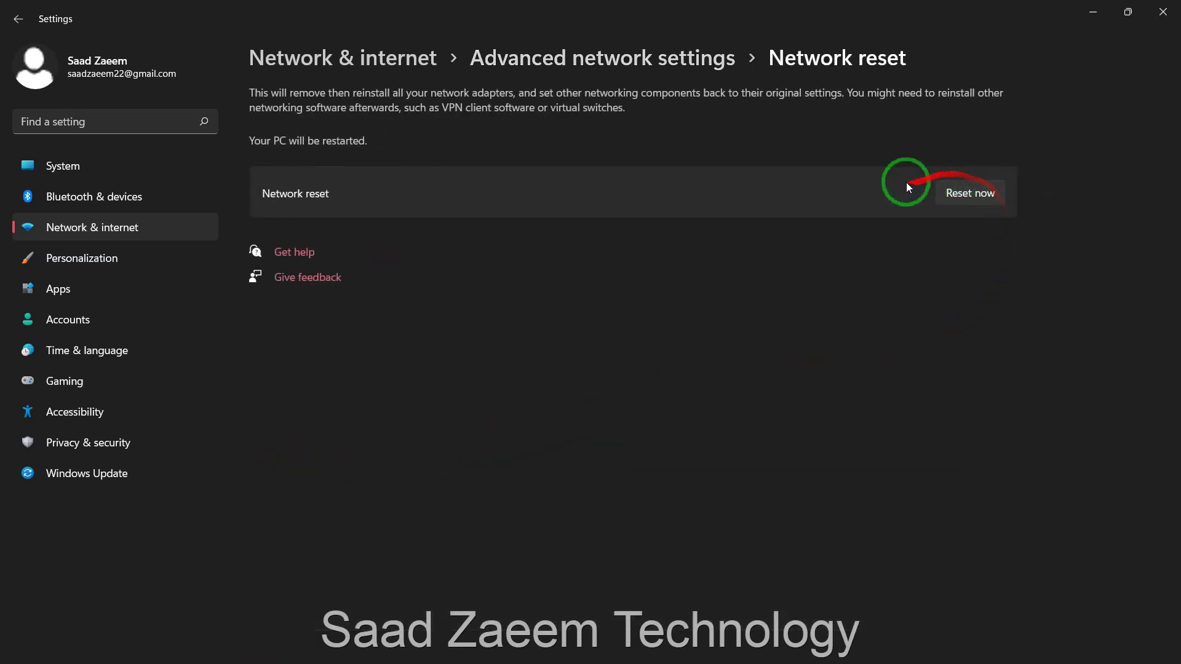
left_click(981, 194)
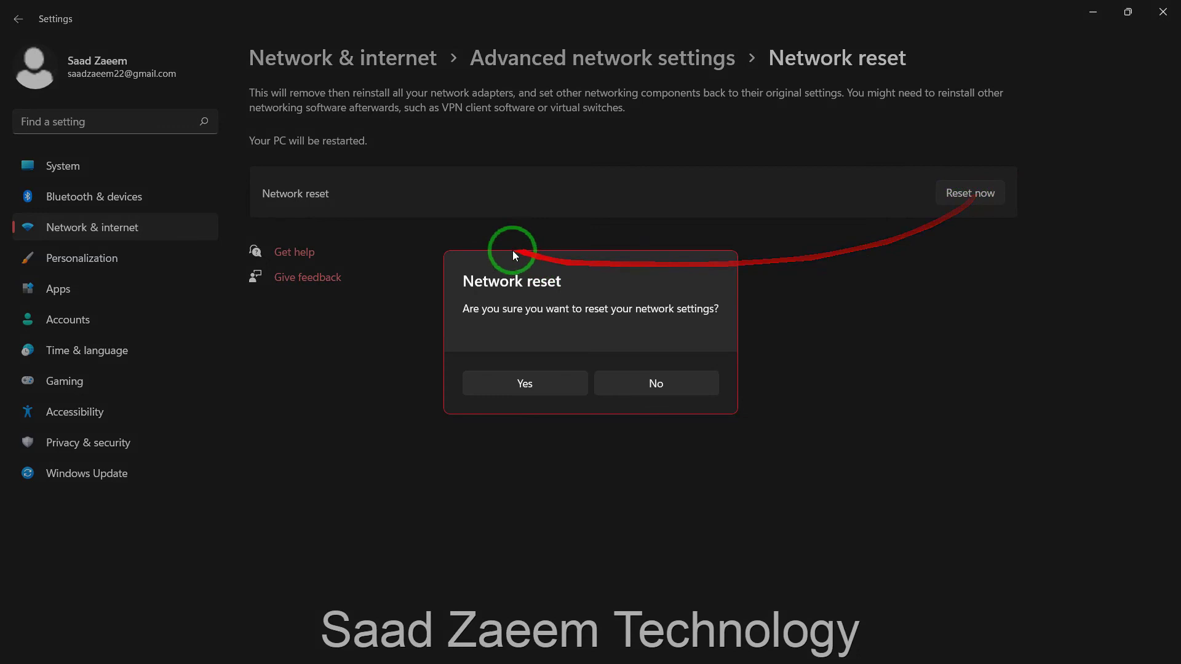
left_click(516, 383)
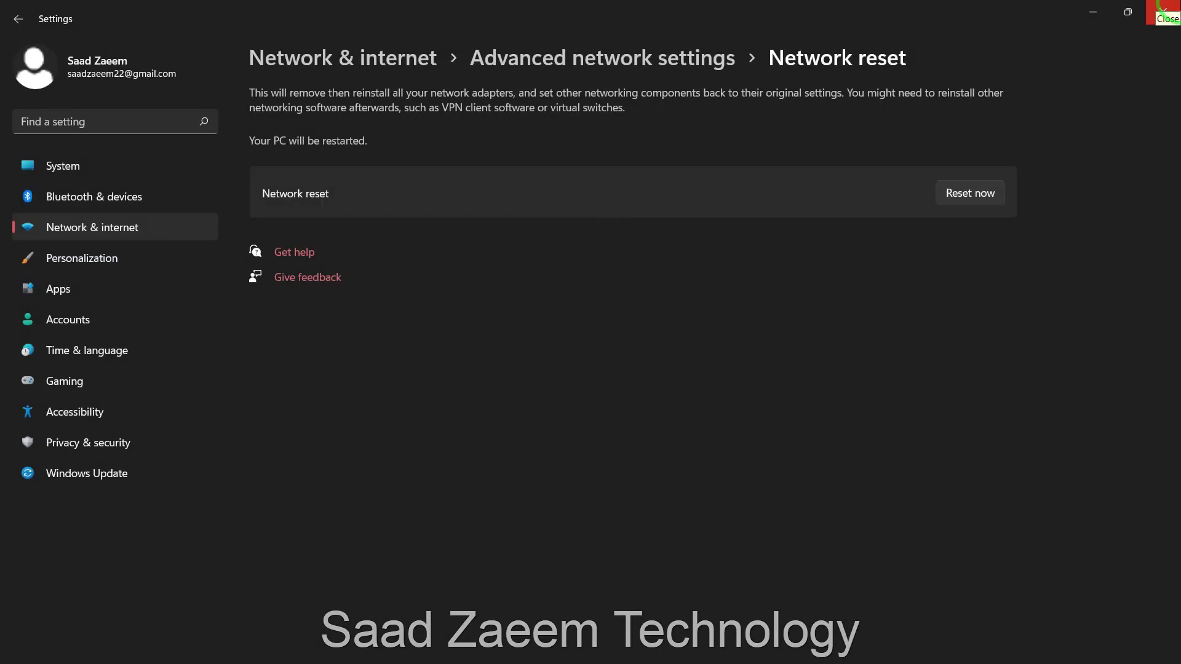
left_click(1164, 9)
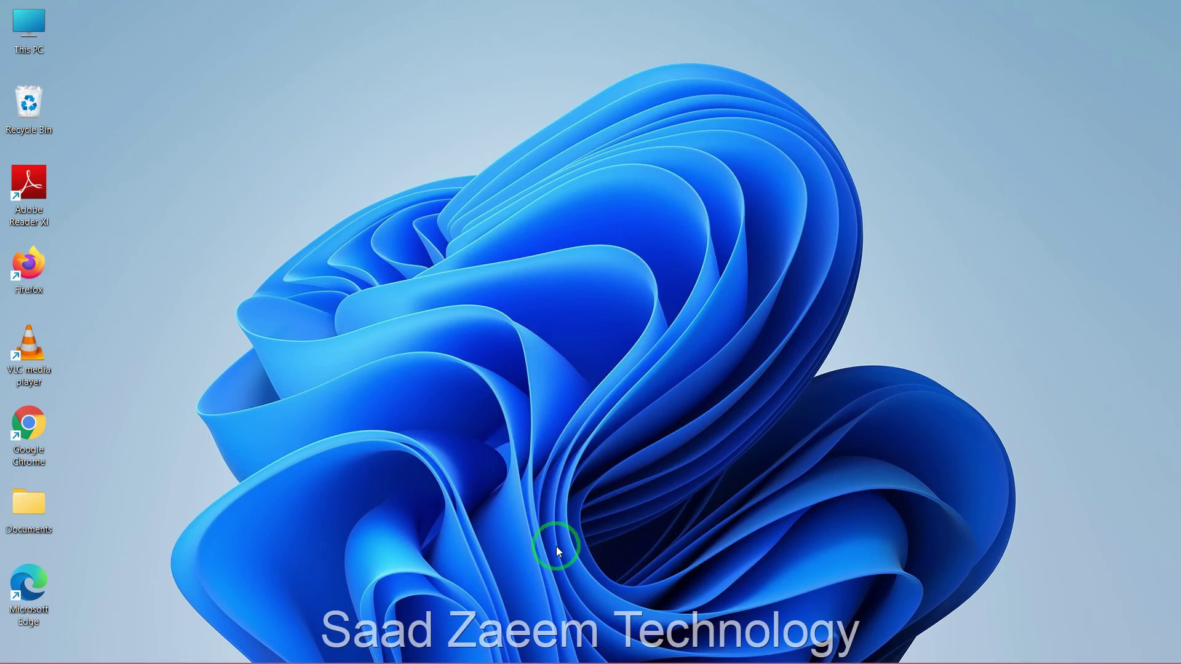
- Search Windows for cmd and run Command Prompt as administrator
key("super")
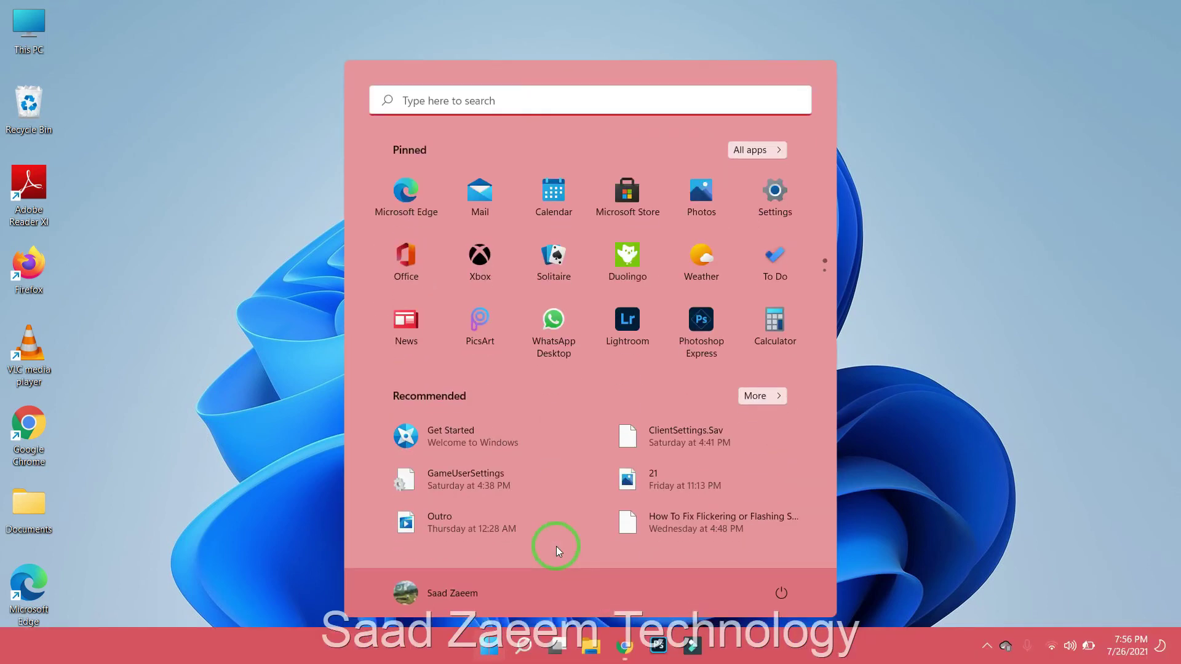
left_click(442, 101)
type("cmd")
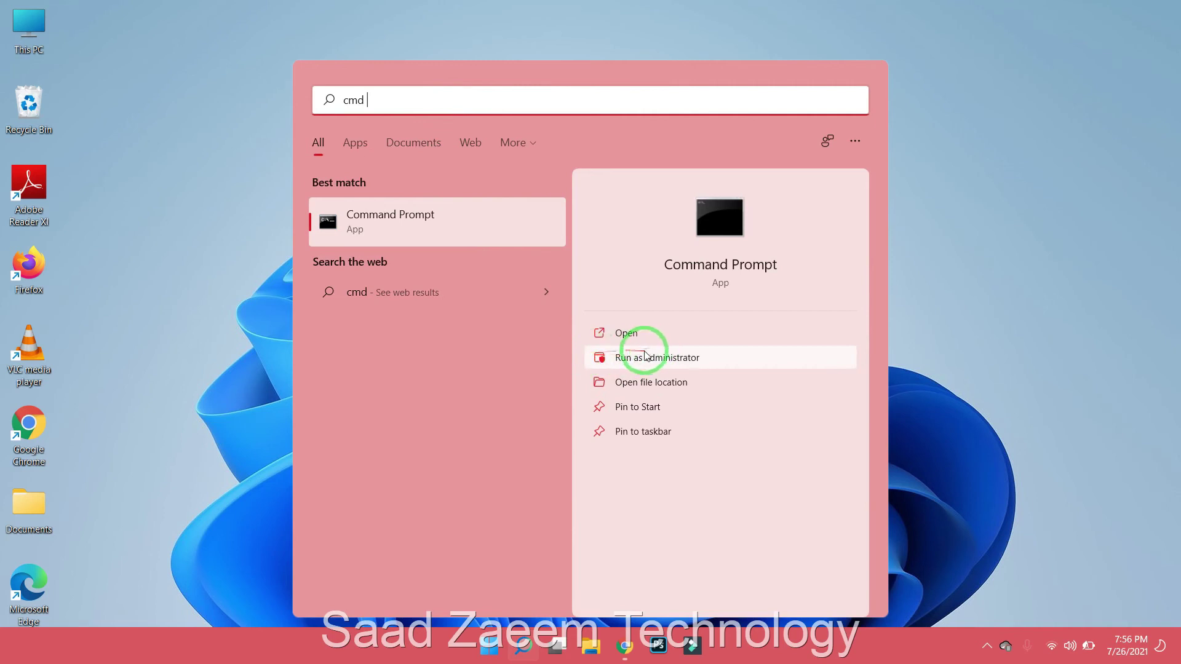
left_click(620, 360)
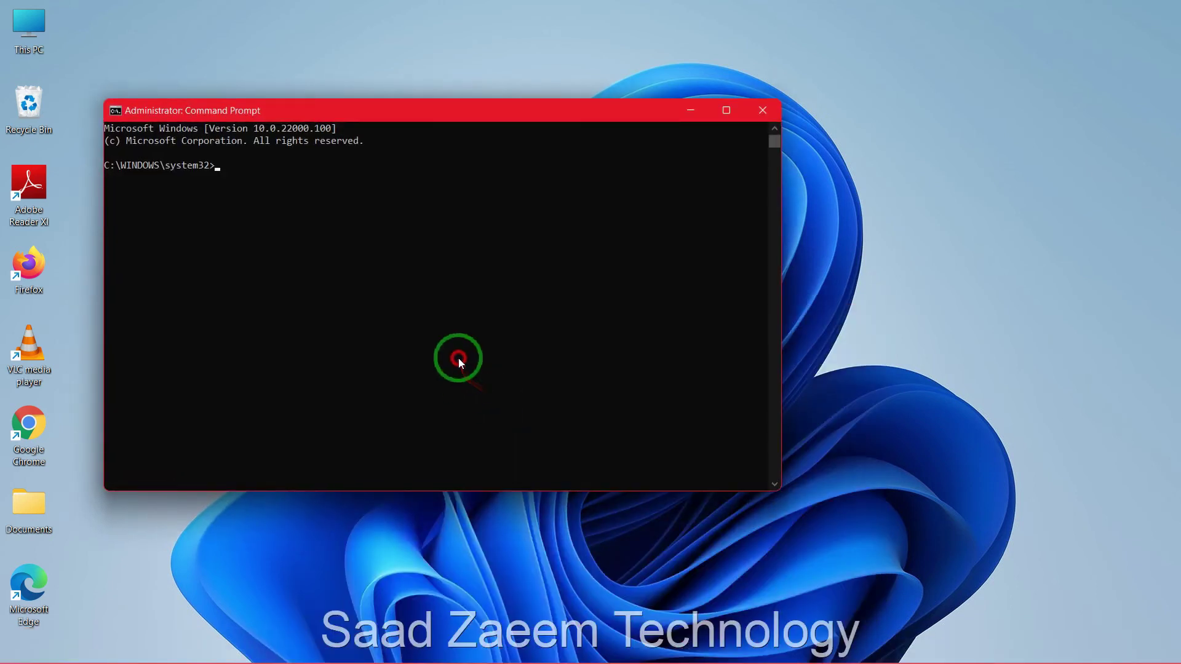
- Reset the Winsock catalog by running the command netsh winsock reset
type("netsh win")
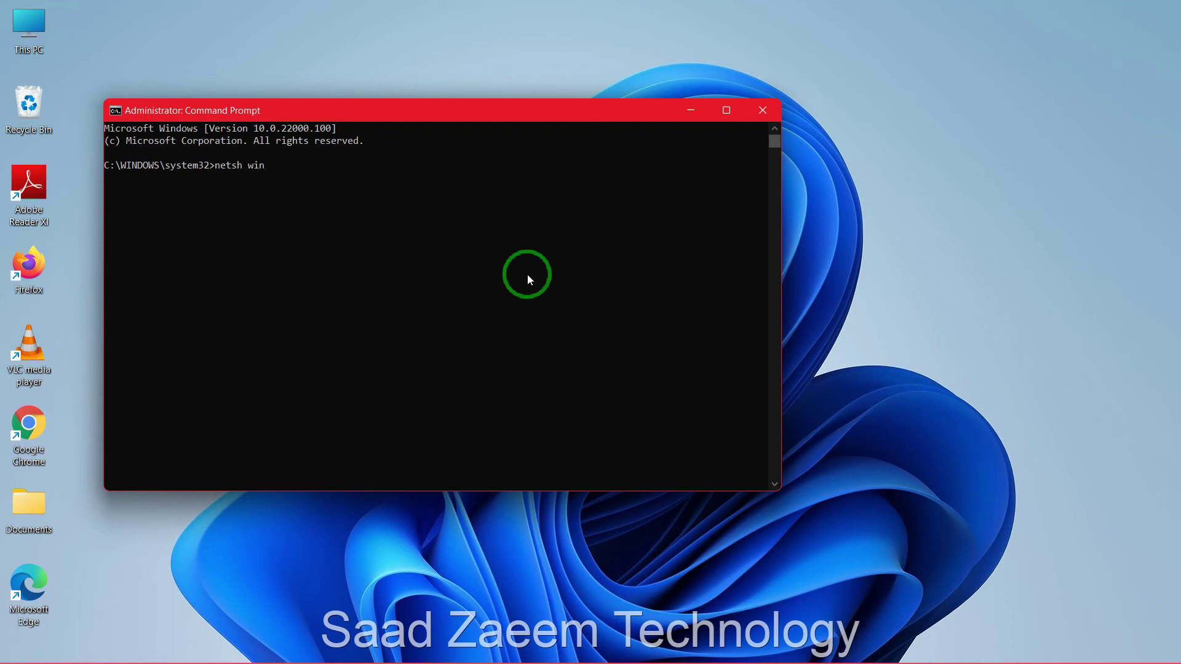
type("sock")
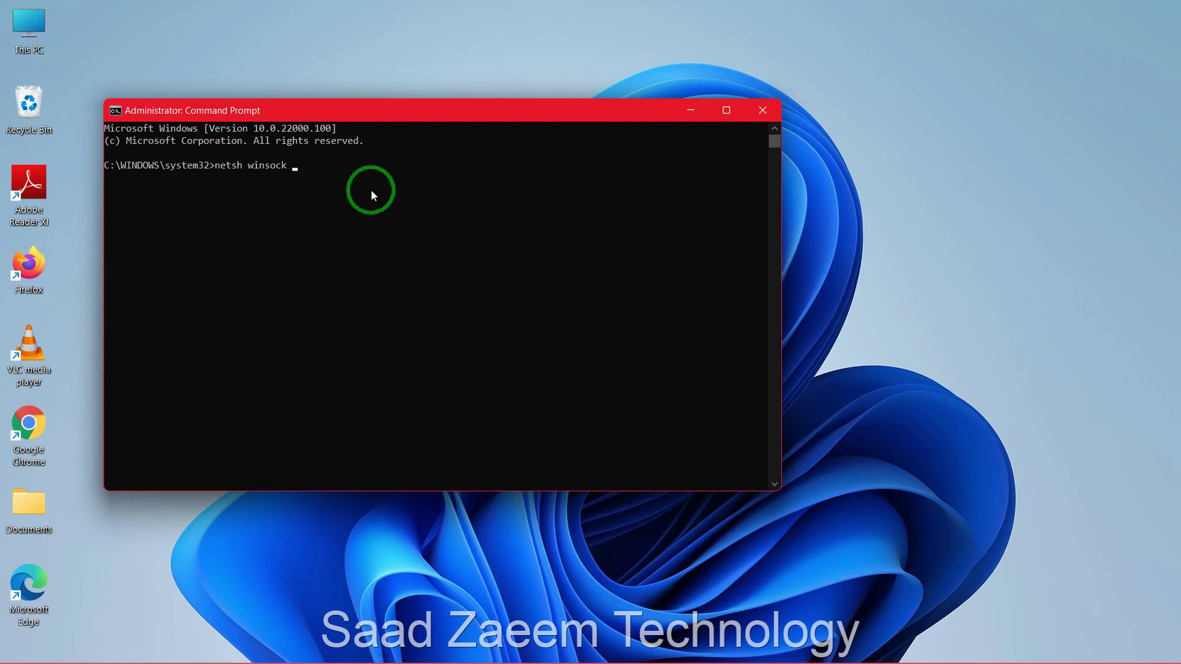
type("reset")
key("Return")
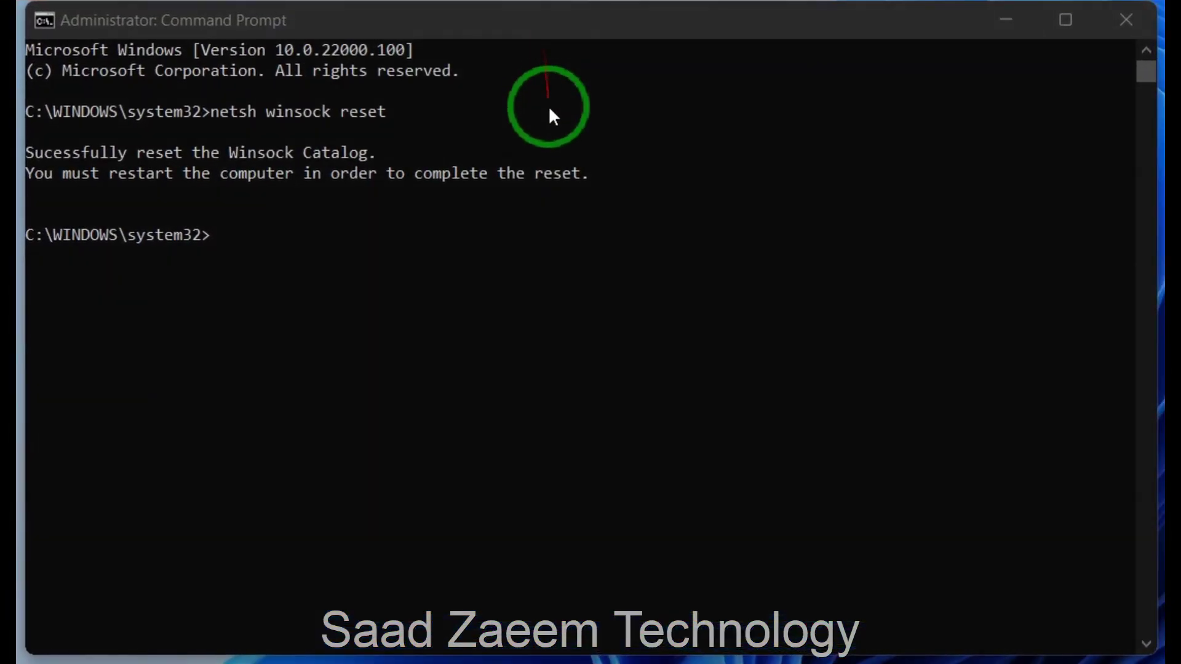
- Reset the TCP/IP stack by running the command netsh int ip reset resetlog.txt
left_click(215, 234)
type("netsh")
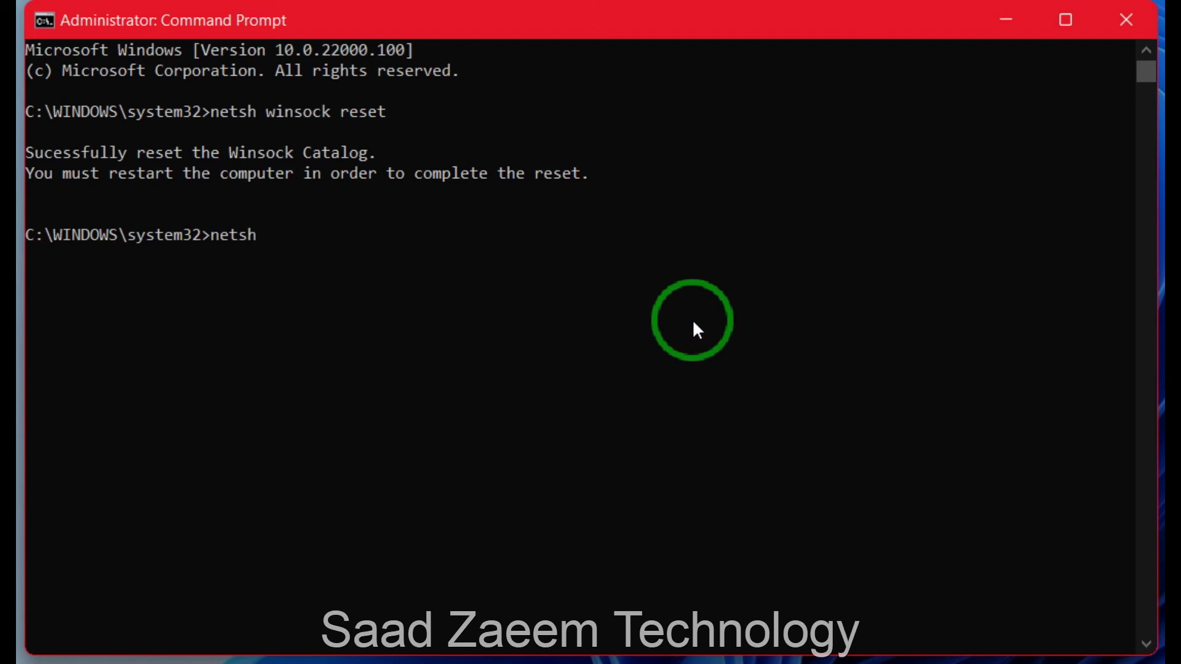
type(" int ip reset reset")
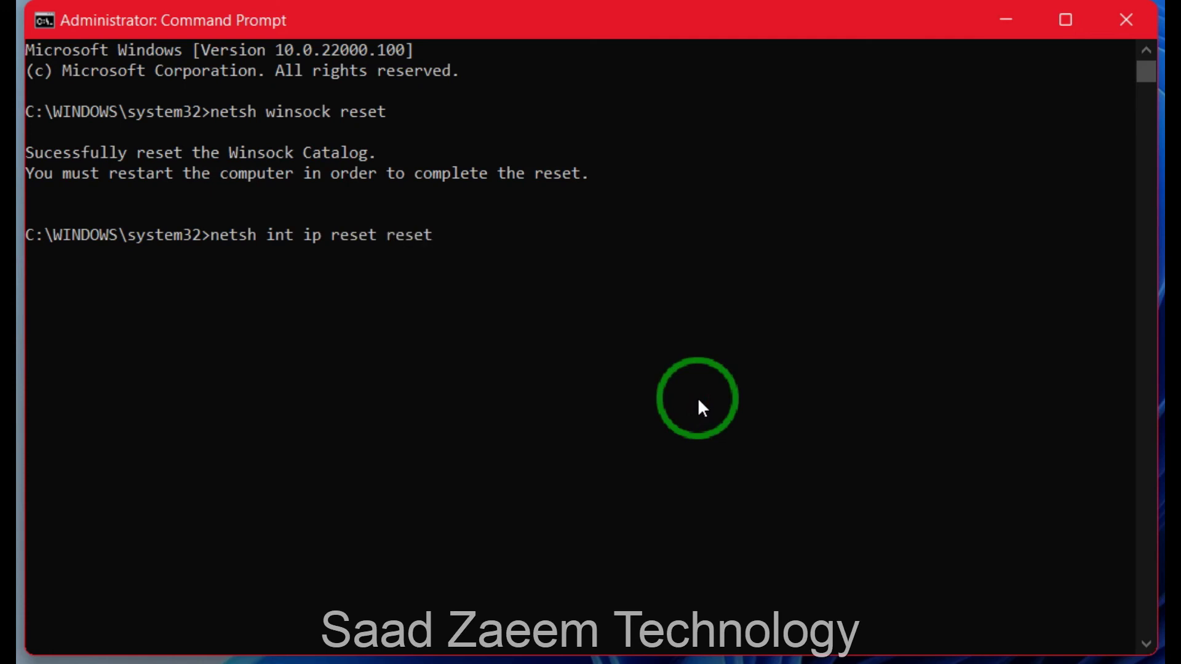
left_click(964, 262)
type("l")
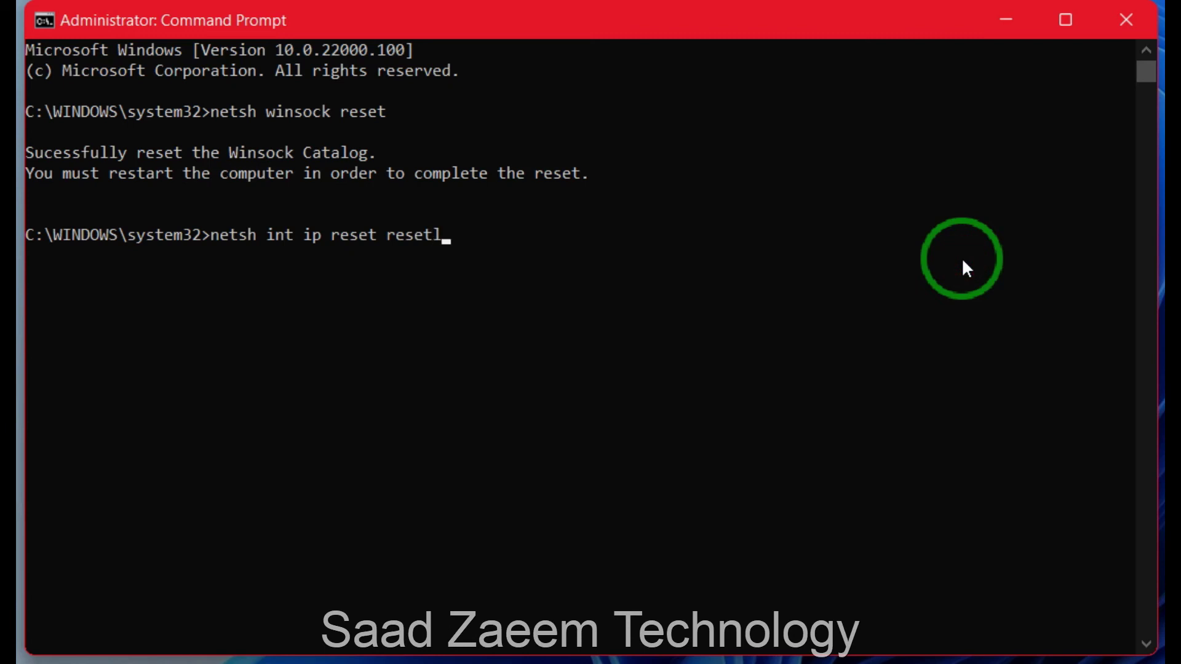
type("og.txt")
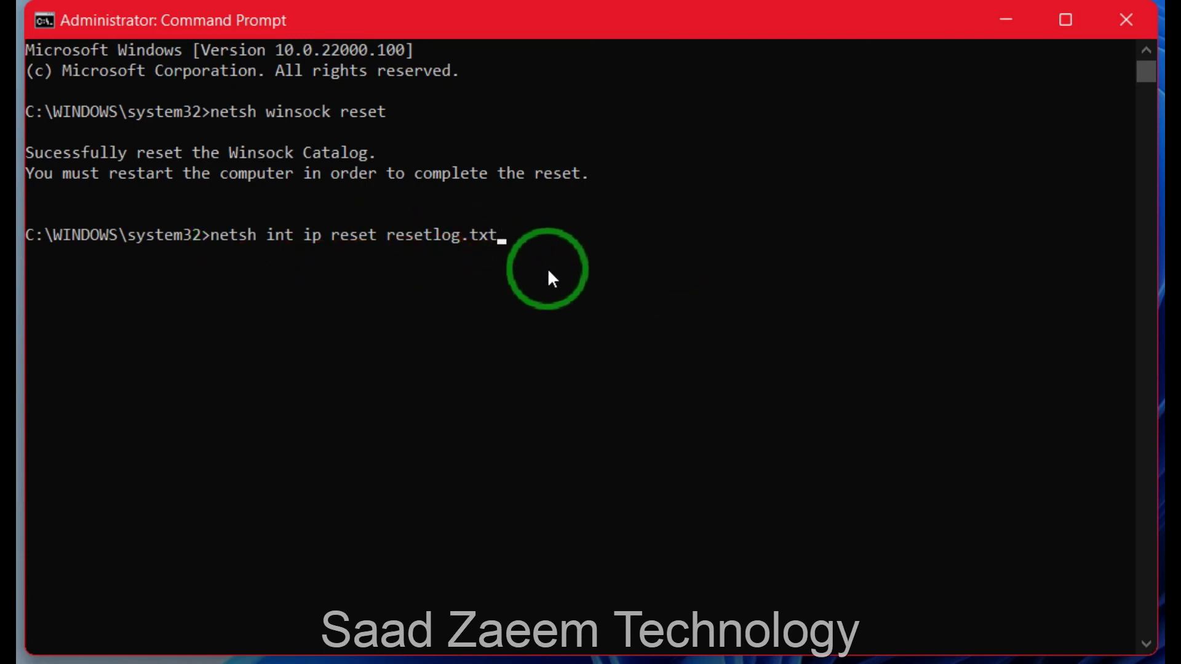
key("Return")
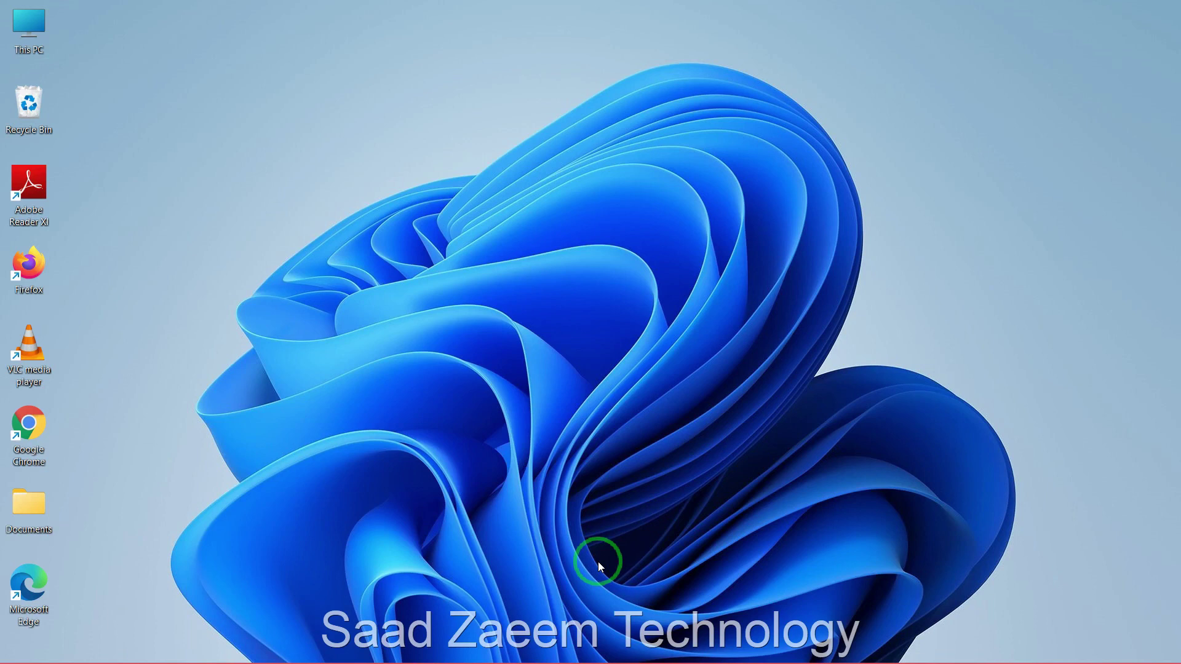
- Search Windows for run, open the Run dialog and launch System Configuration with msconfig
key("super")
type("run")
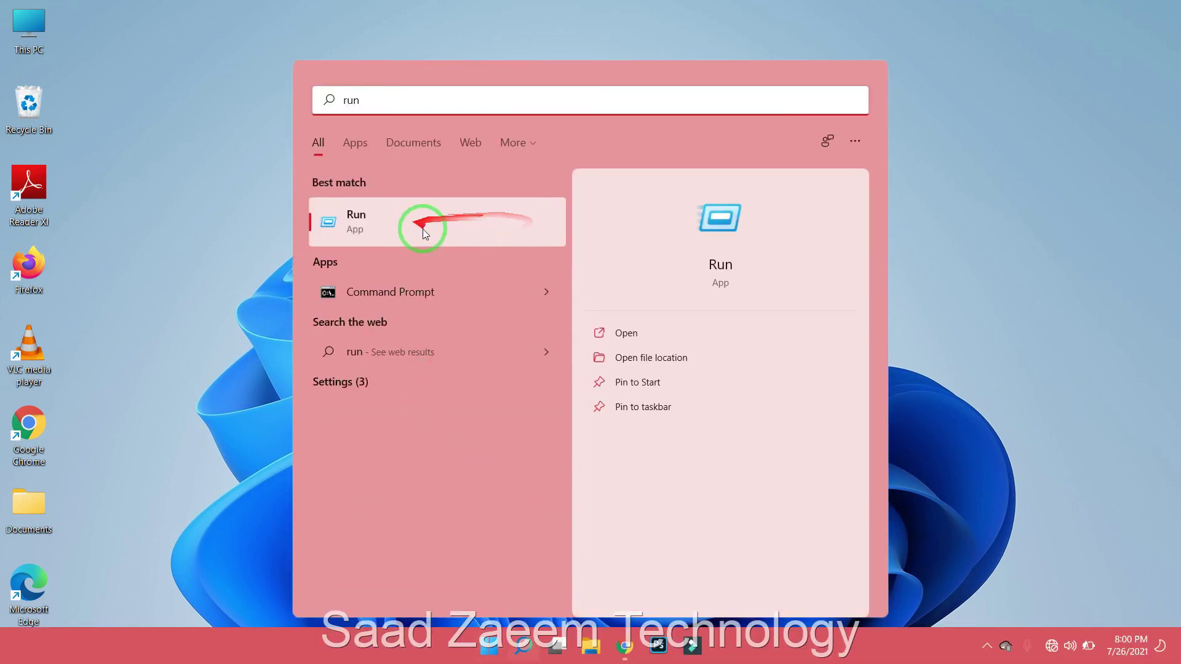
left_click(463, 230)
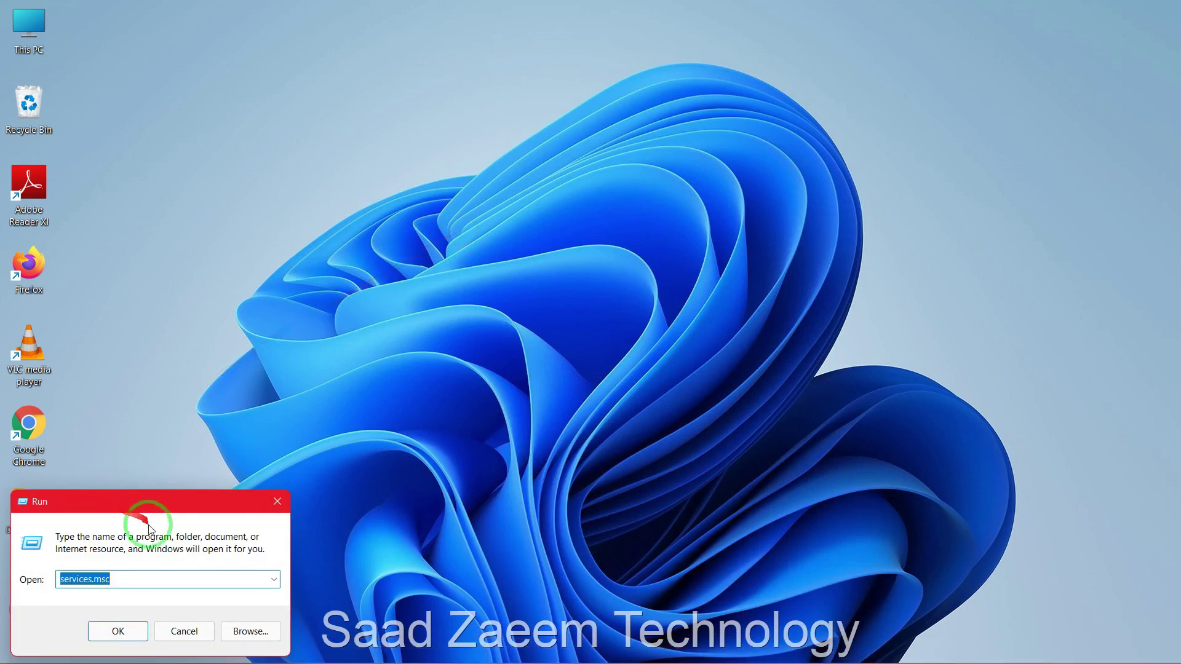
key("BackSpace")
type("m")
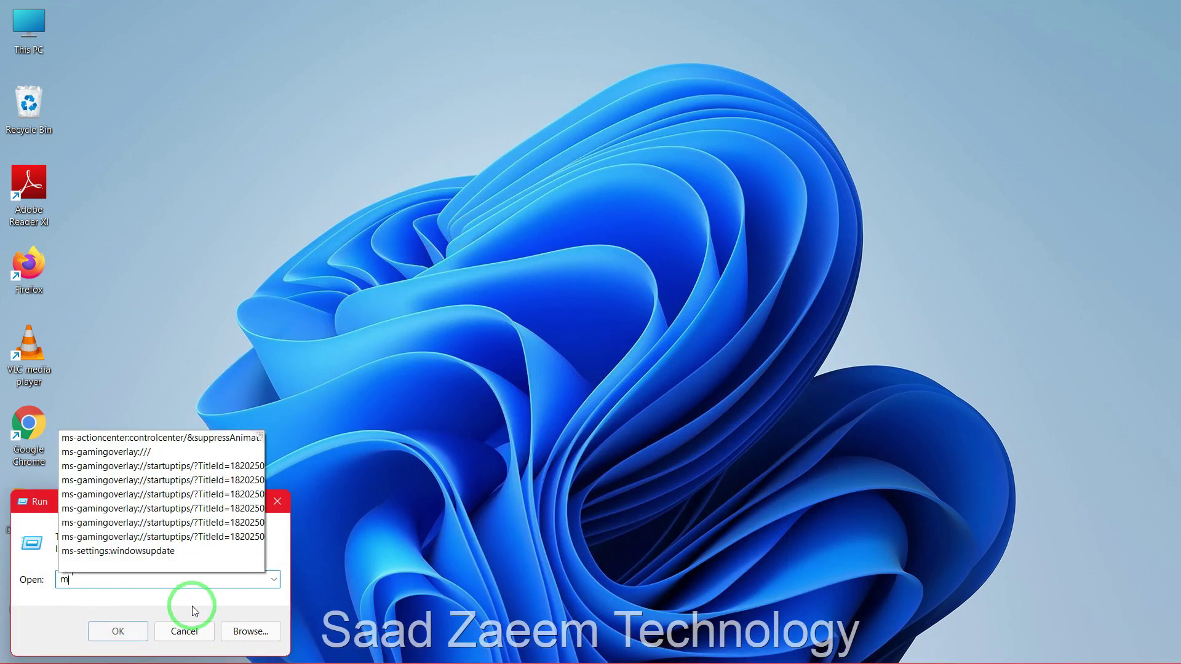
type("sconfi")
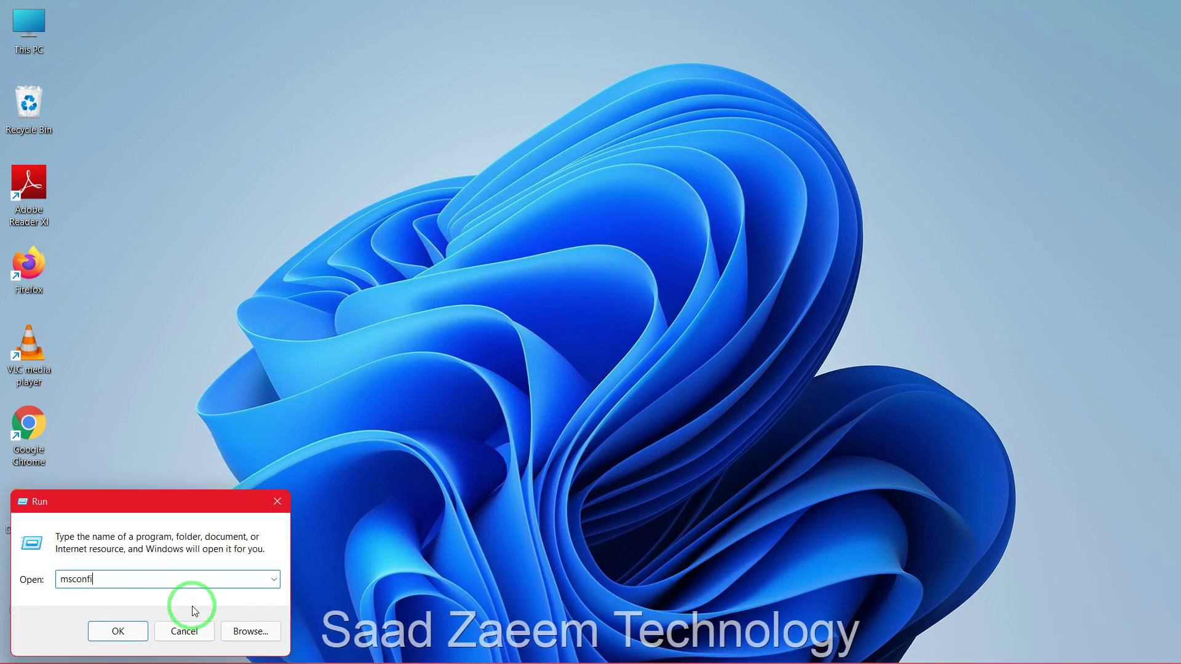
type("g")
key("Return")
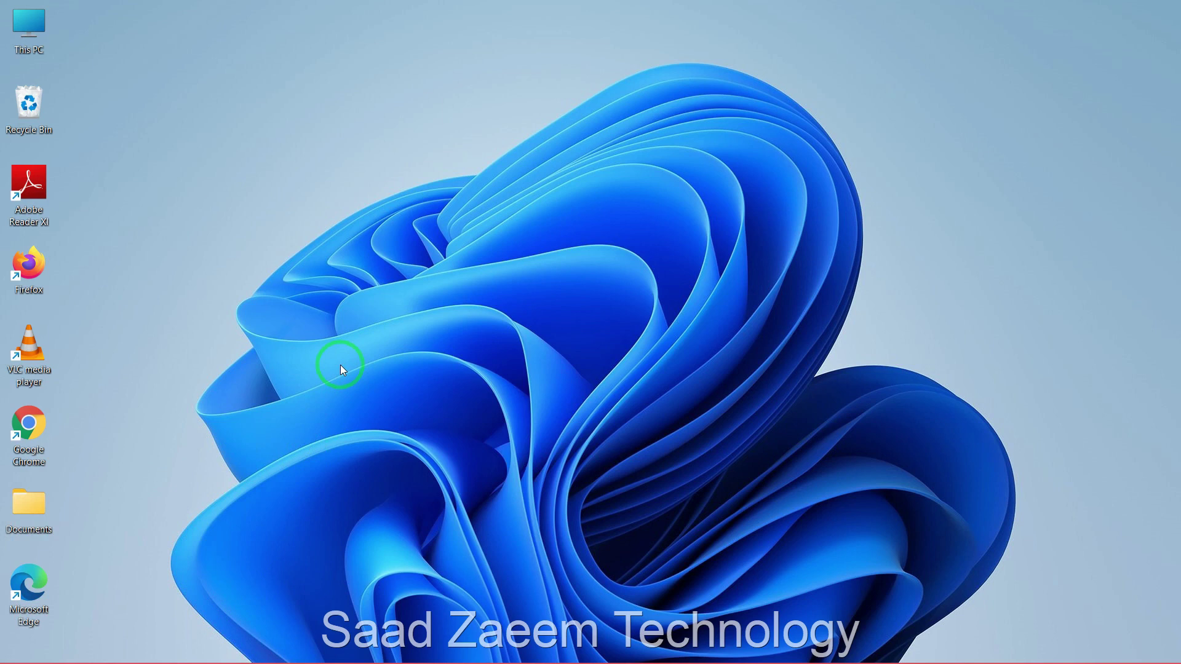
- Enable all services in System Configuration, accept the changes and close the restart prompt without restarting
mouse_move(381, 351)
left_mouse_down()
mouse_move(540, 277)
mouse_move(494, 306)
left_mouse_up()
left_click_drag(462, 198, 463, 191)
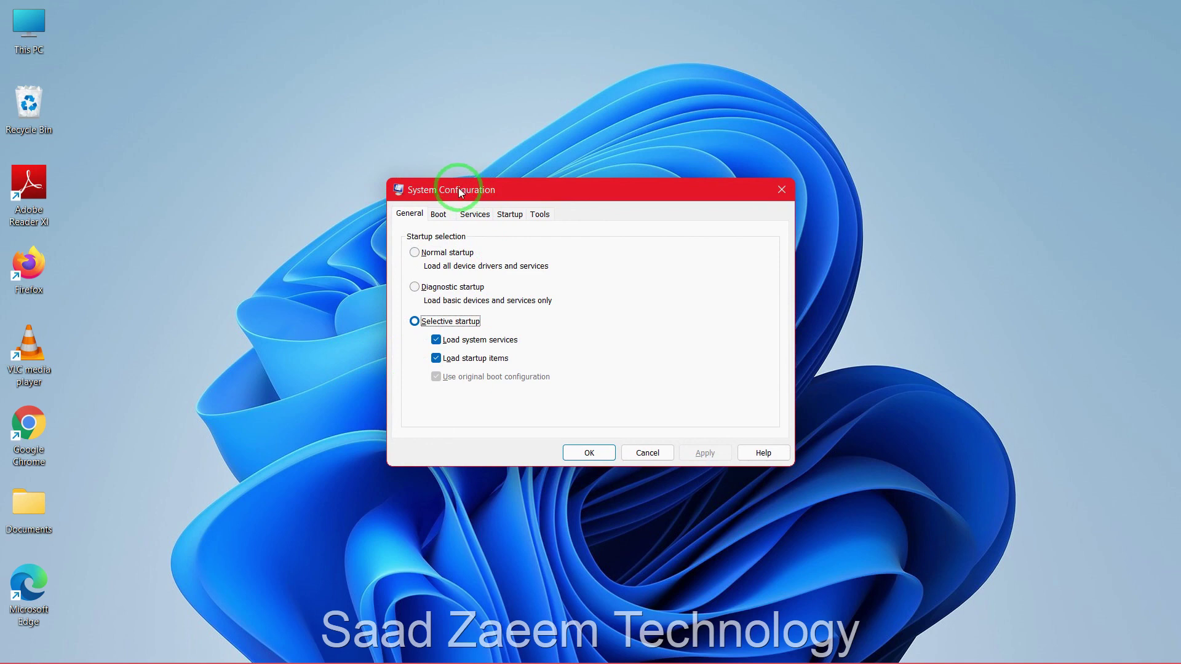
left_click_drag(480, 243, 445, 226)
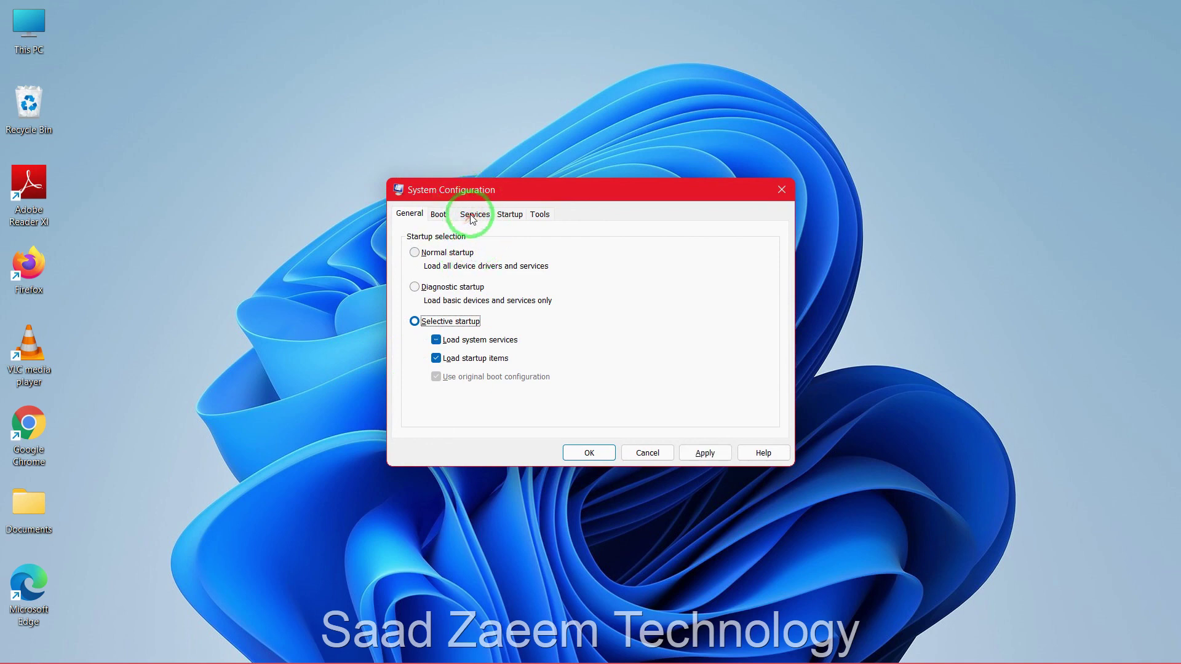
left_click(473, 216)
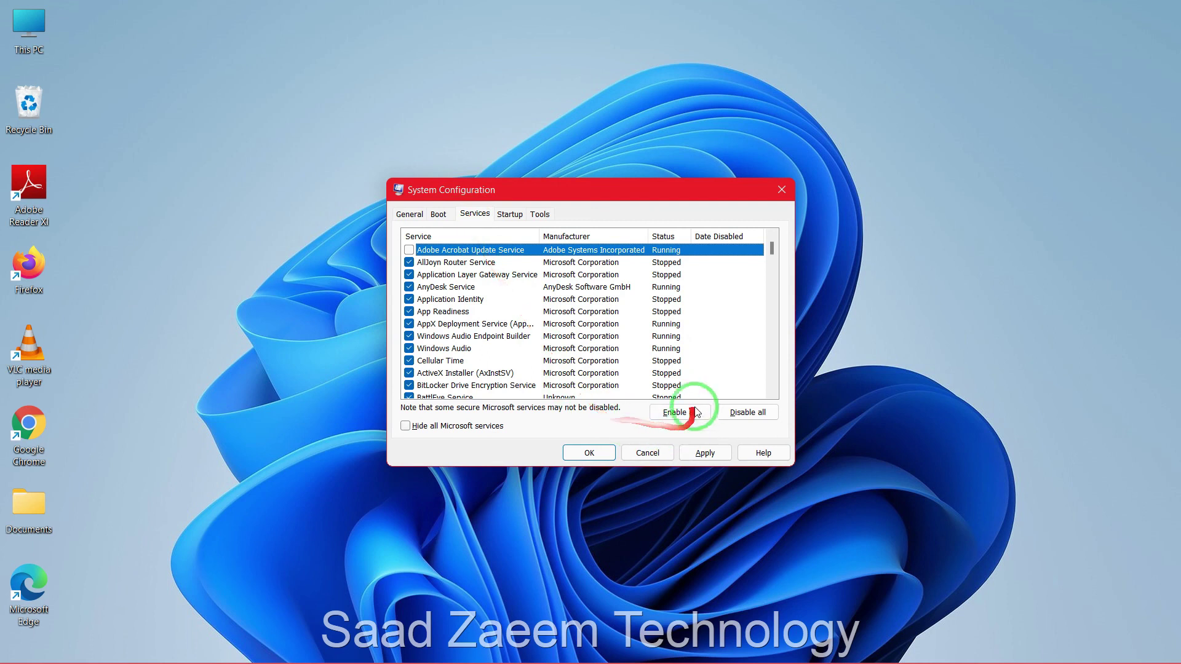
left_click(666, 414)
left_click(587, 454)
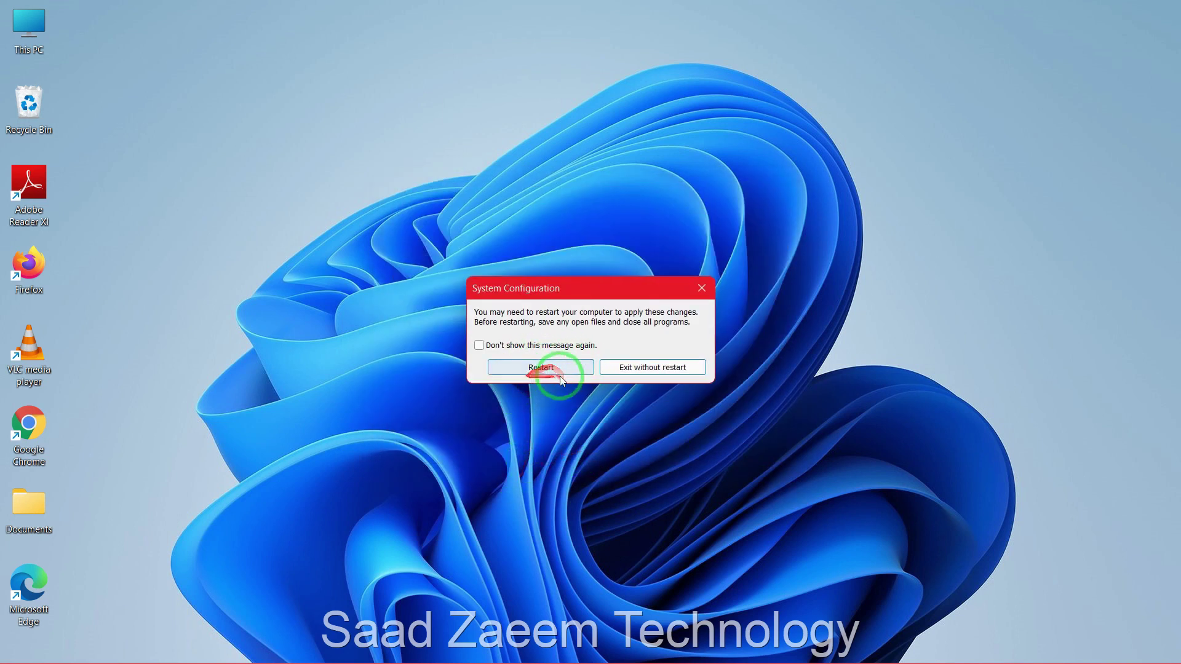
left_click(544, 377)
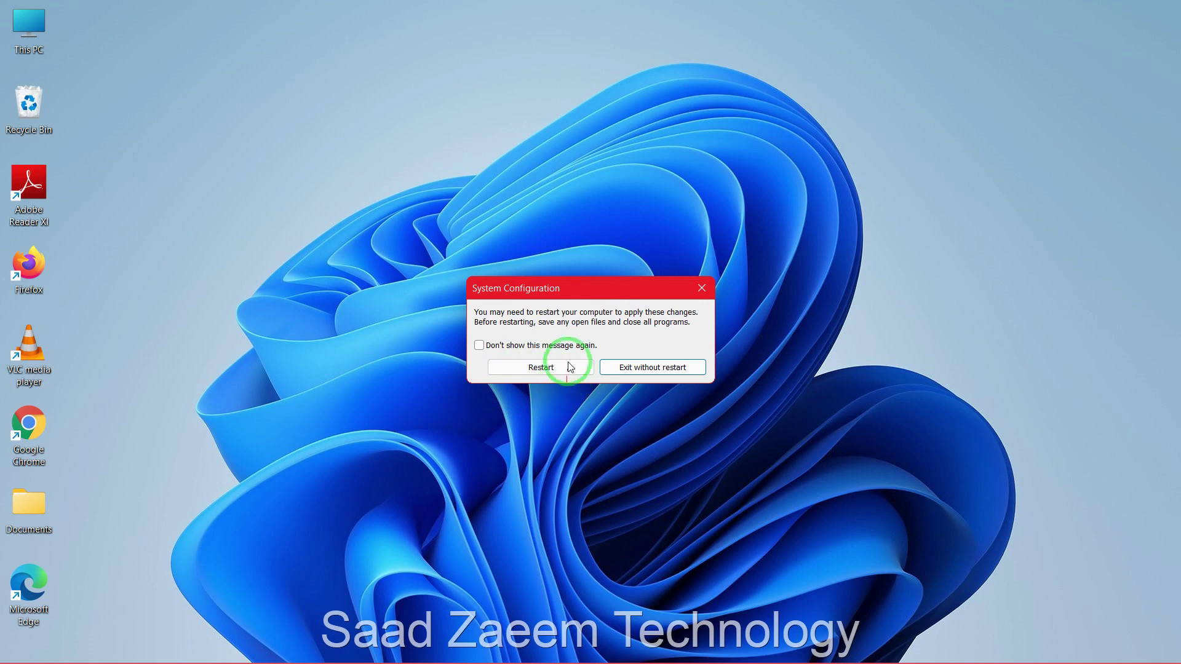
left_click(699, 296)
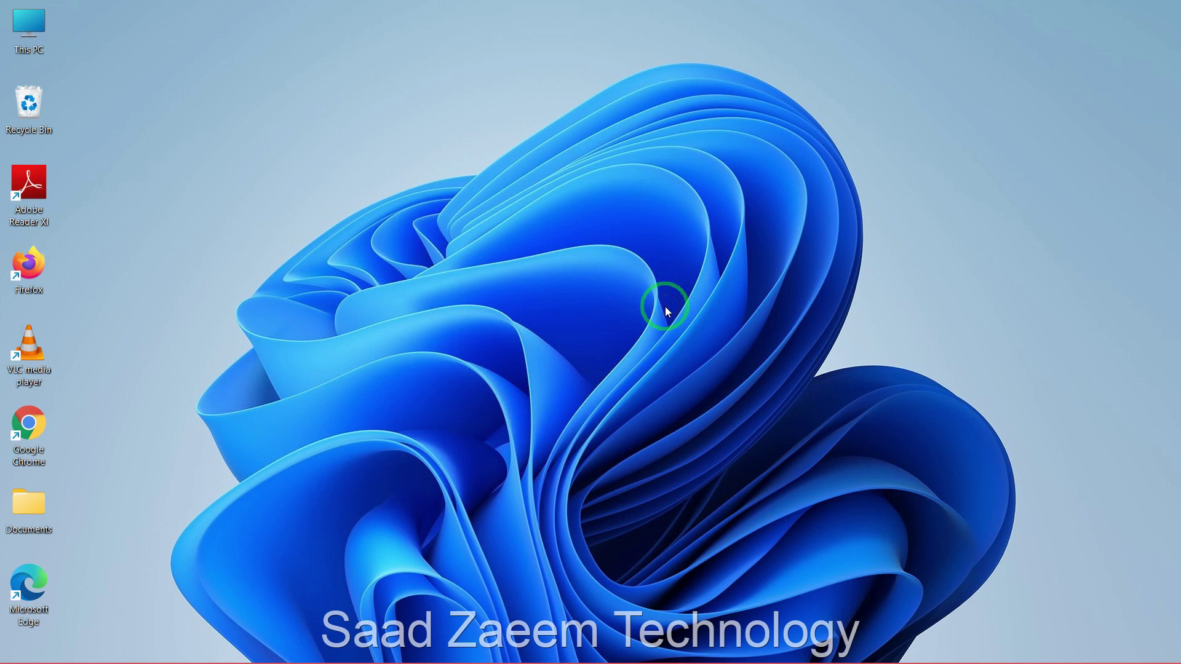